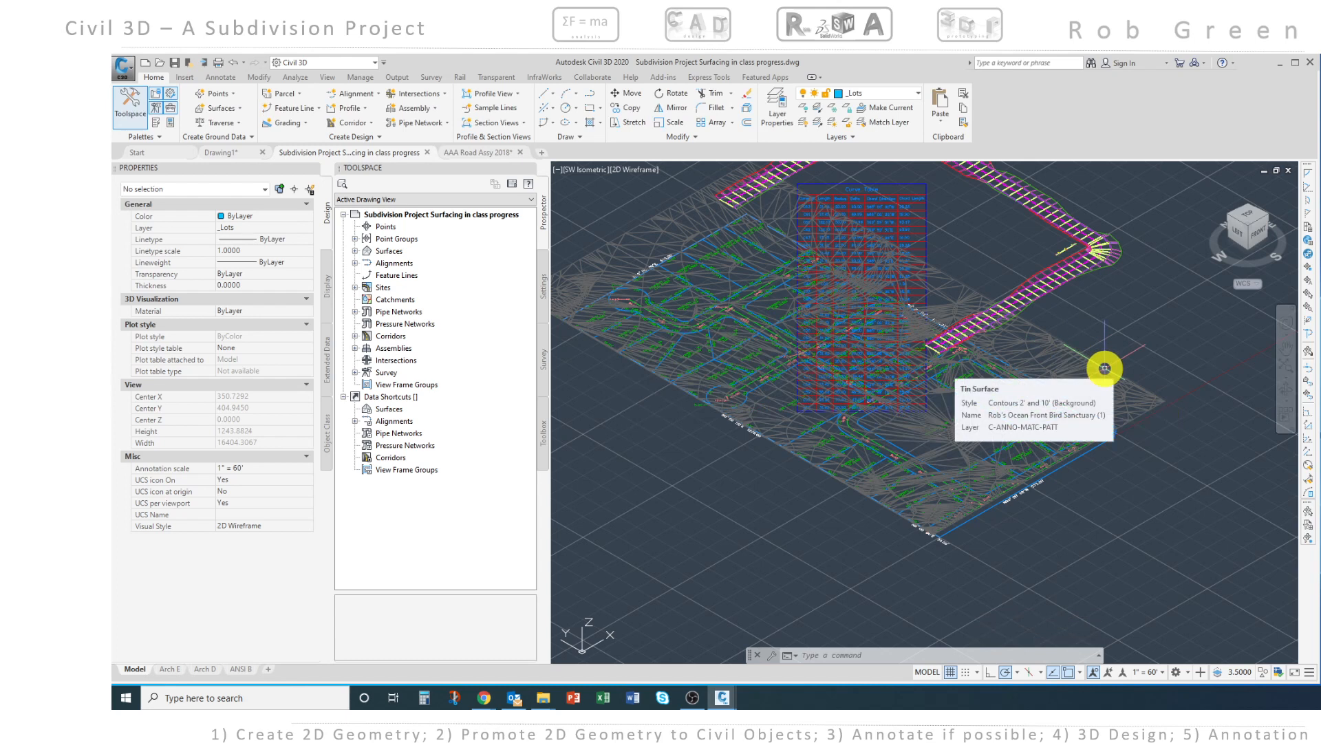
Review the existing TIN surface's properties, covering its information, definition operations, analysis settings and statistics, without changing anything
{"action": "left_click", "coordinate": [1105, 368]}
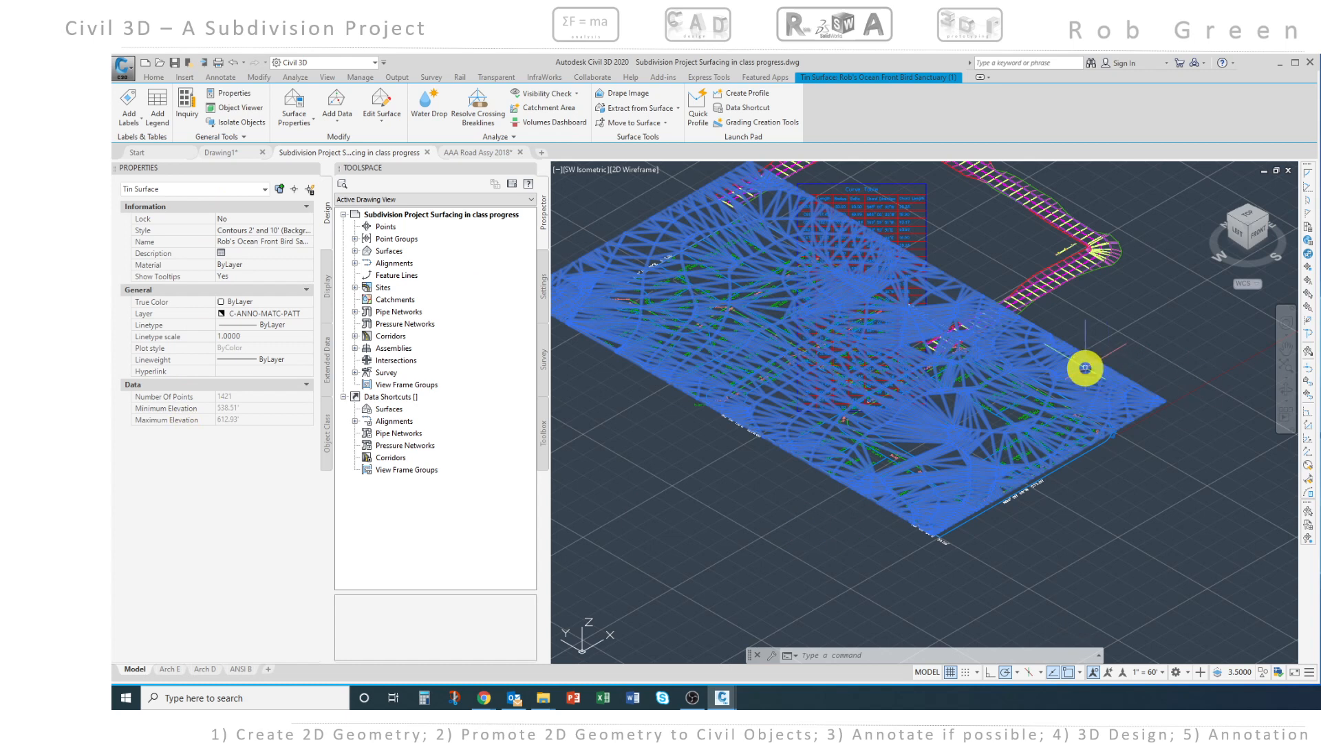
{"action": "right_click", "coordinate": [1085, 368]}
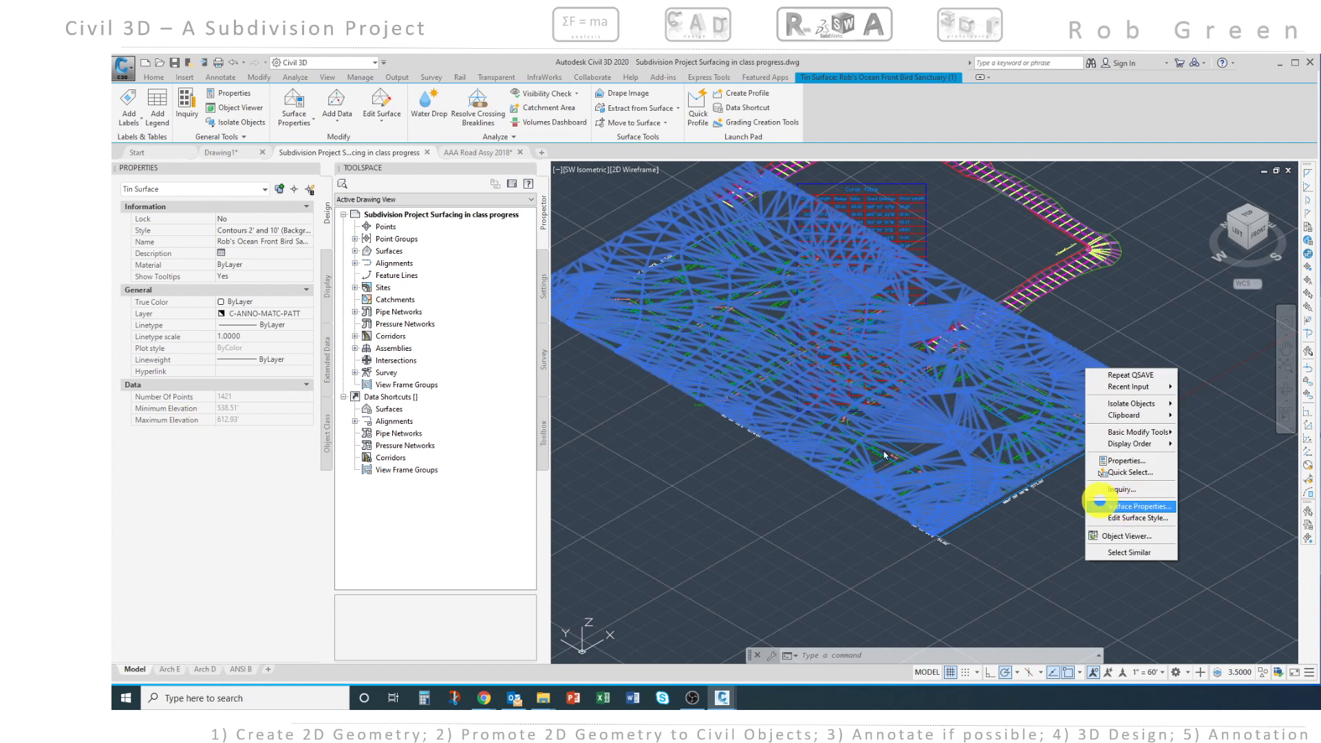
{"action": "left_click", "coordinate": [1139, 508]}
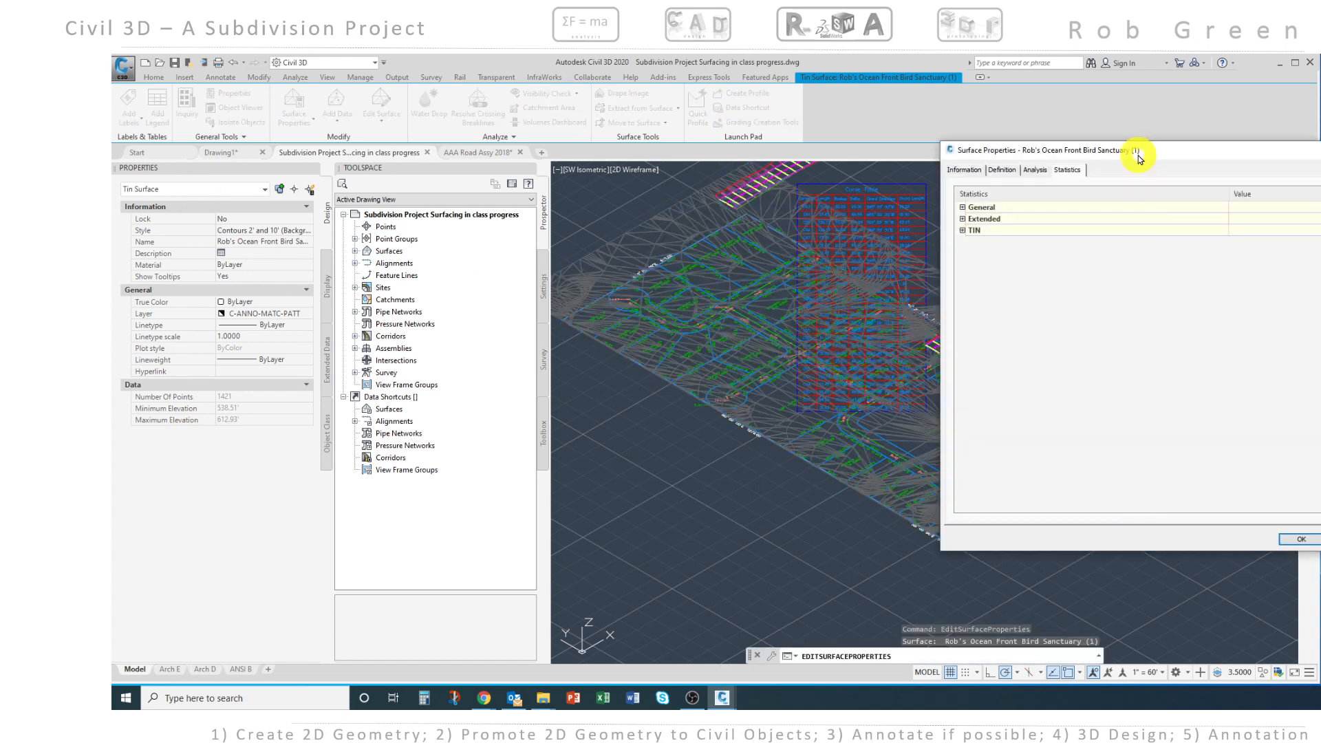
{"action": "left_click_drag", "start_coordinate": [1133, 153], "coordinate": [902, 213]}
{"action": "left_click", "coordinate": [742, 233]}
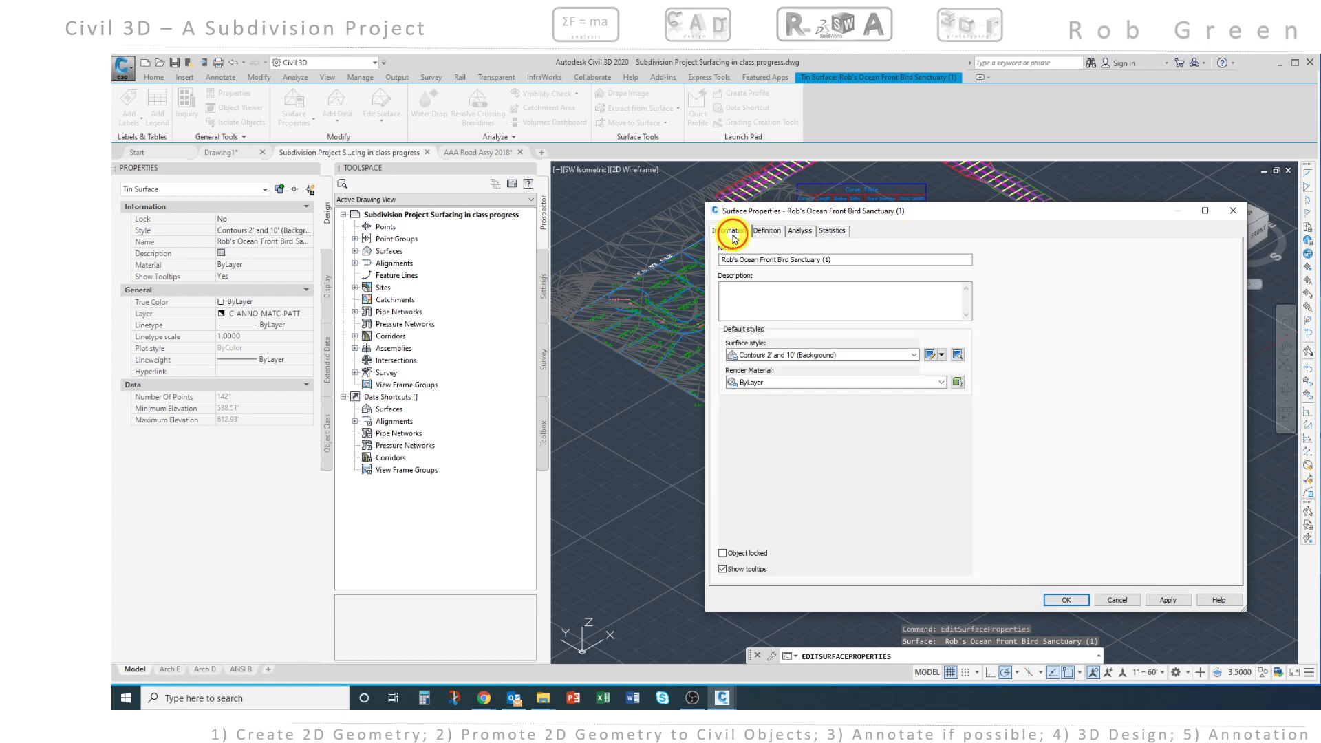
{"action": "left_click", "coordinate": [766, 230]}
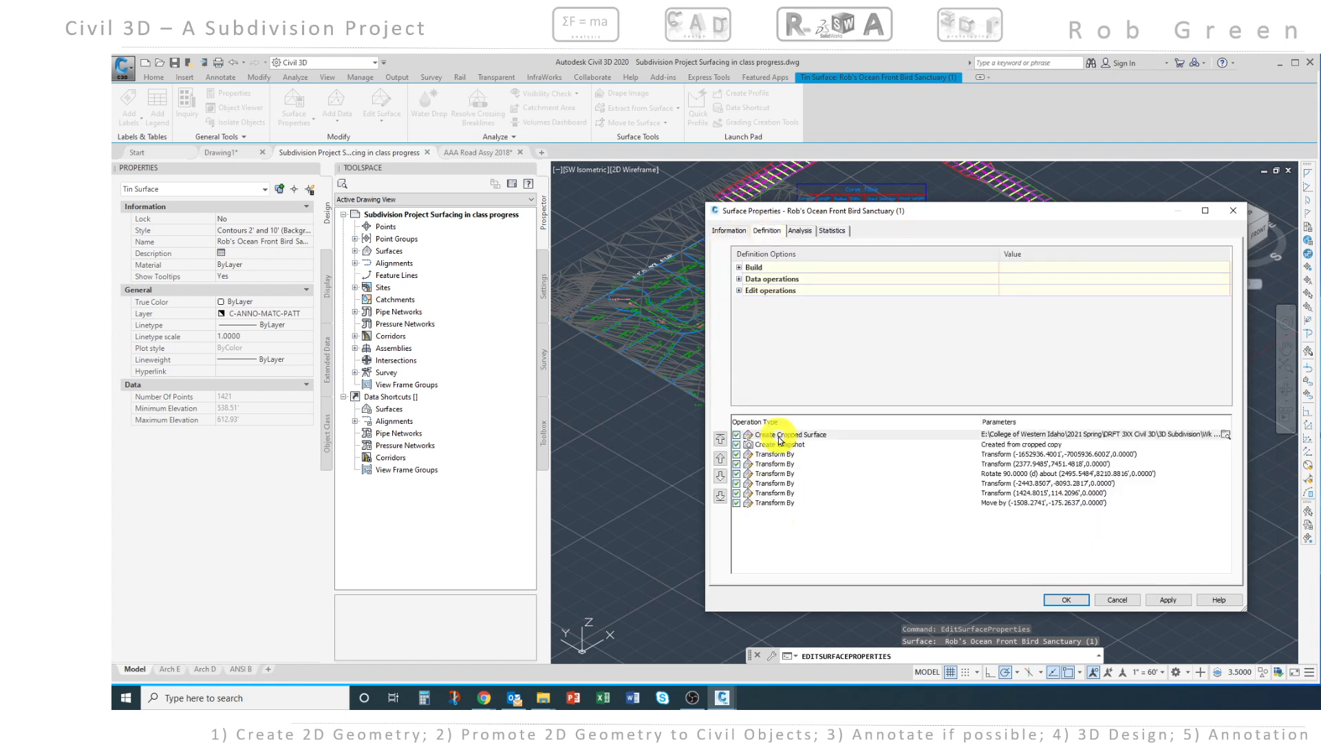
{"action": "left_click", "coordinate": [799, 231]}
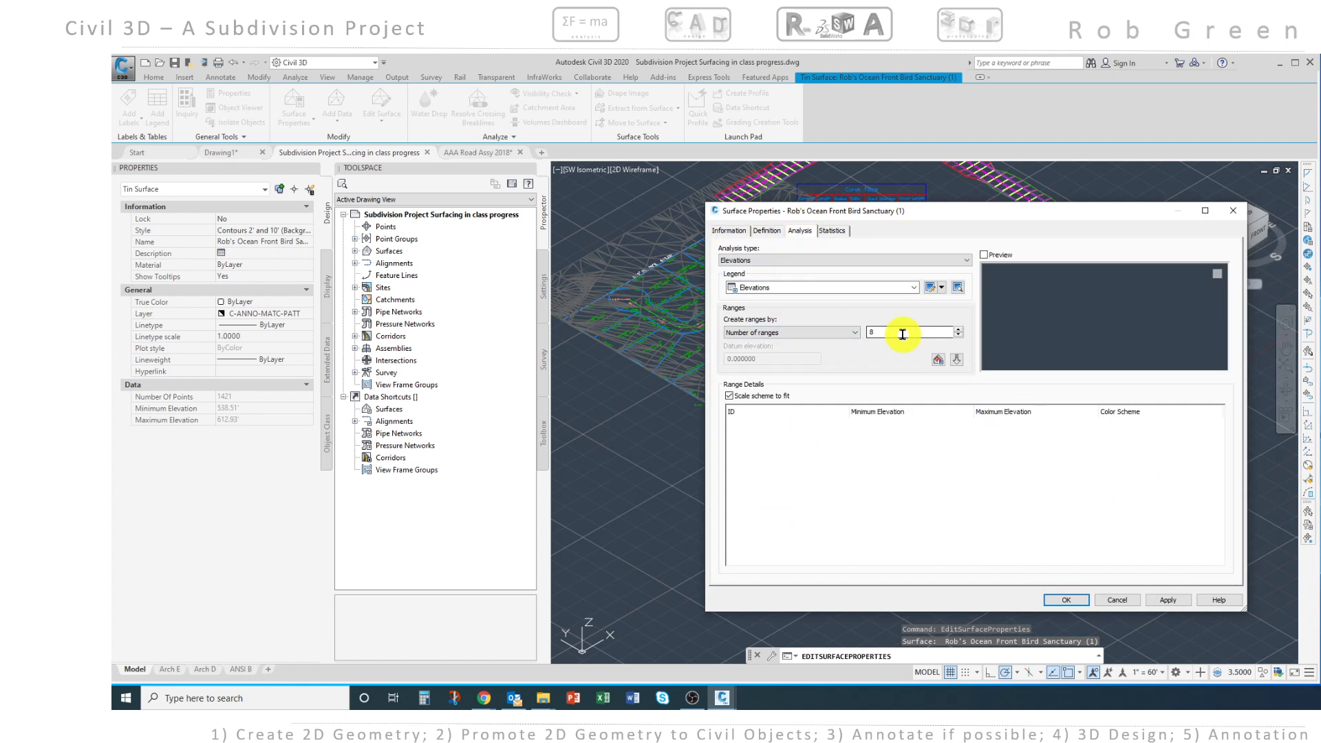
{"action": "left_click", "coordinate": [831, 231]}
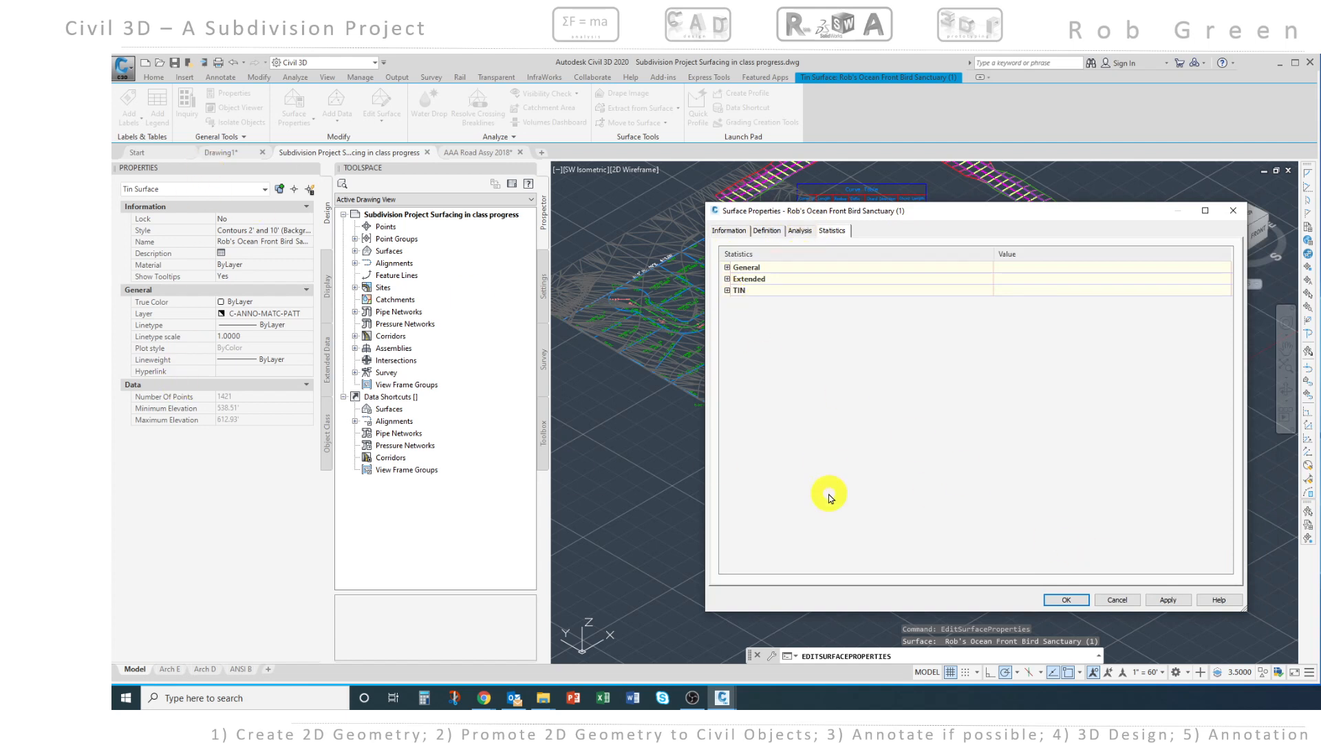
{"action": "left_click", "coordinate": [1131, 601]}
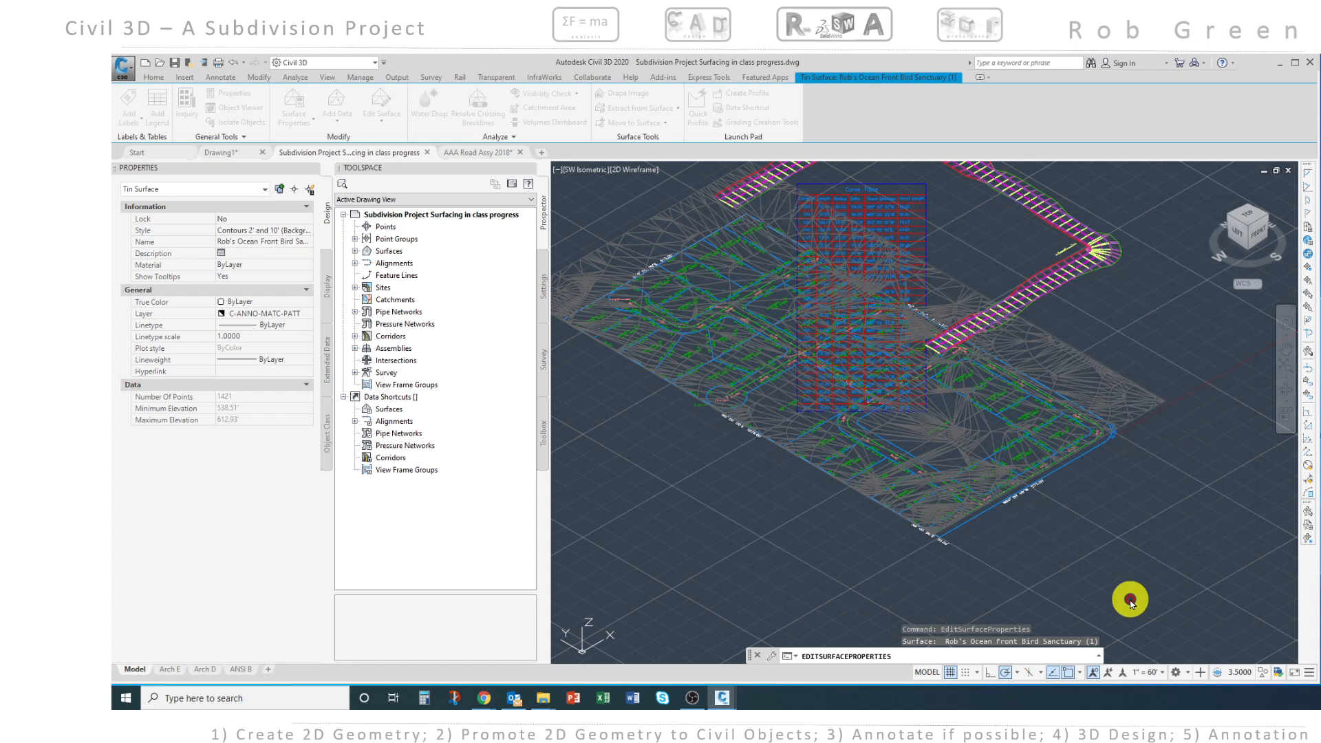
{"action": "left_click", "coordinate": [1108, 399]}
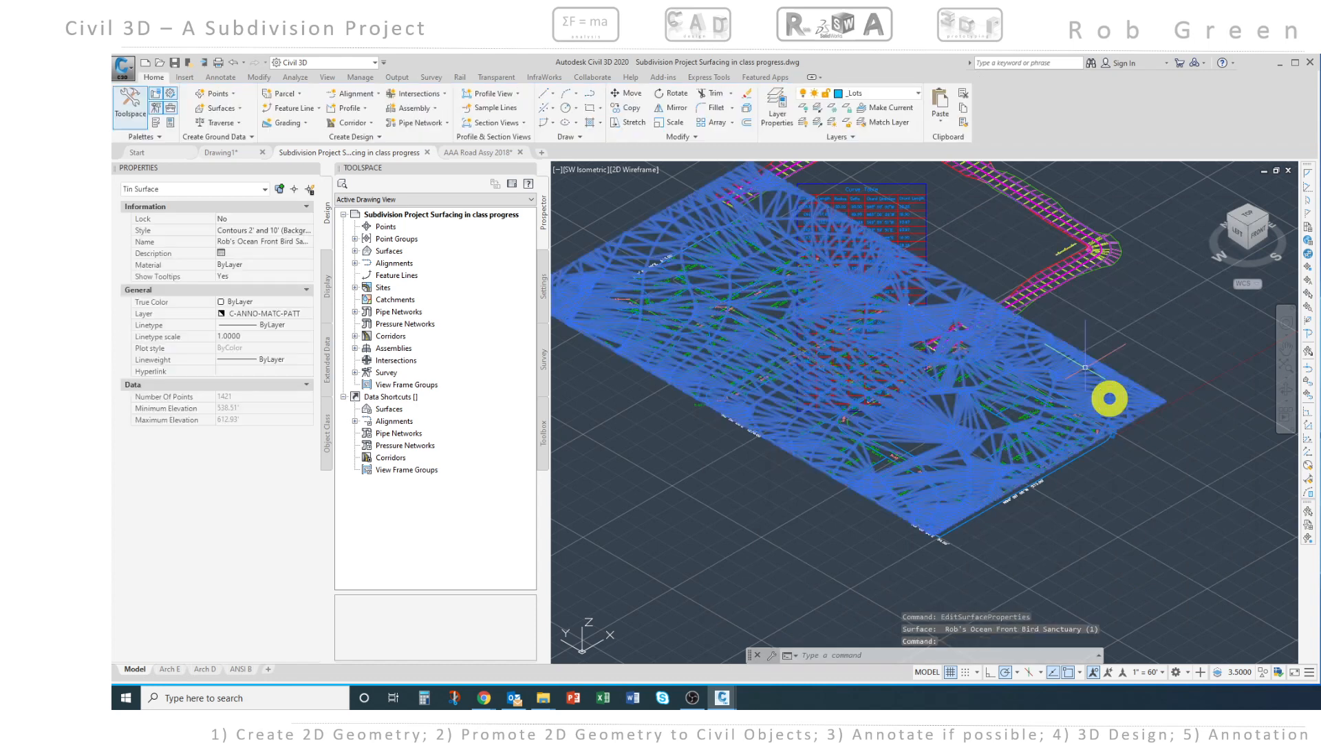
{"action": "right_click", "coordinate": [1109, 398]}
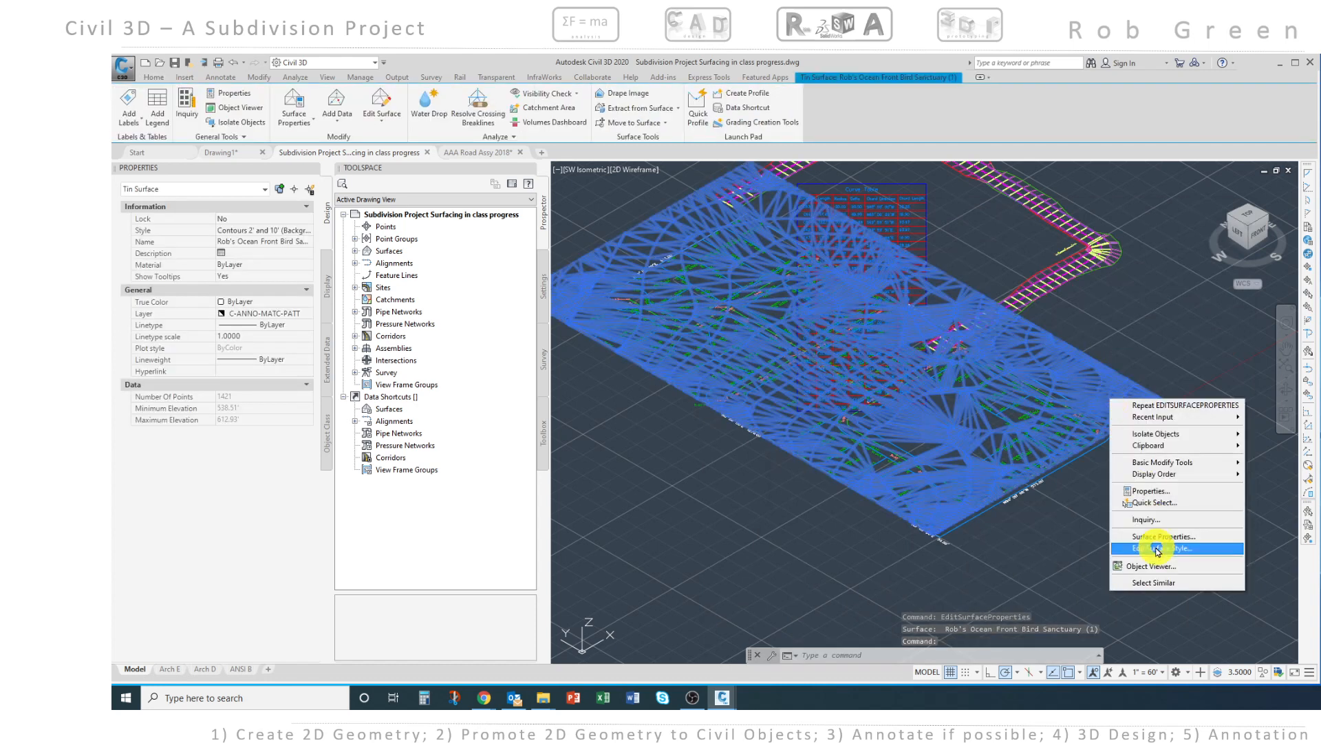
{"action": "left_click", "coordinate": [1201, 549]}
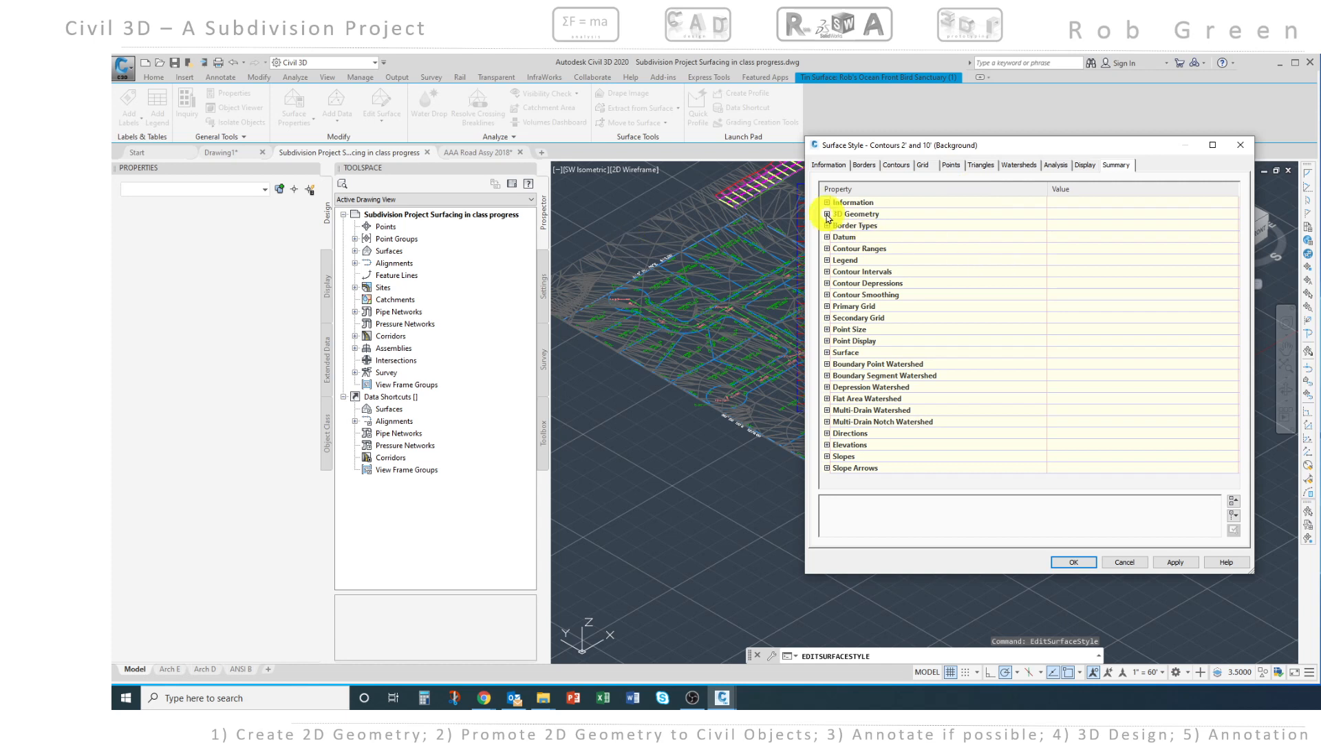
{"action": "left_click", "coordinate": [1241, 145]}
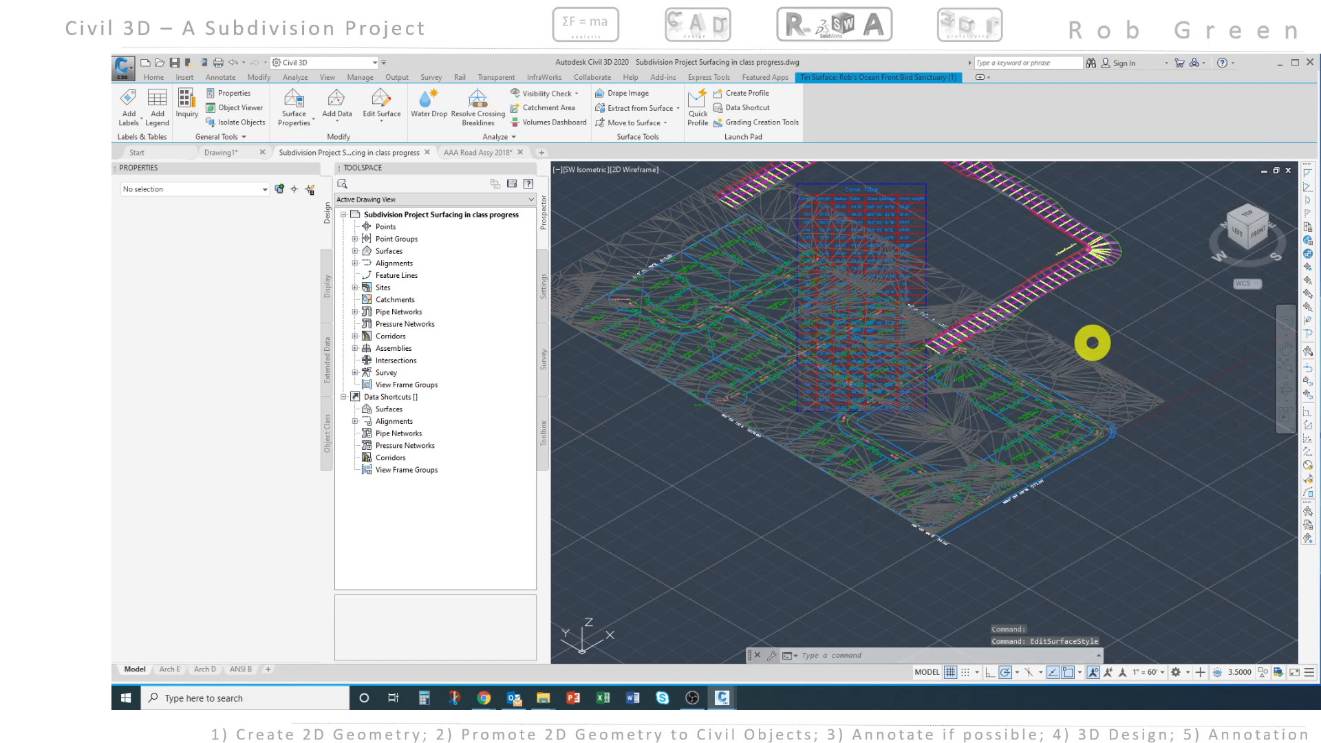
Set the Triangle Display Mode in the TIN surface style's 3D geometry to Use Surface Elevation and apply it
{"action": "left_click", "coordinate": [1049, 352]}
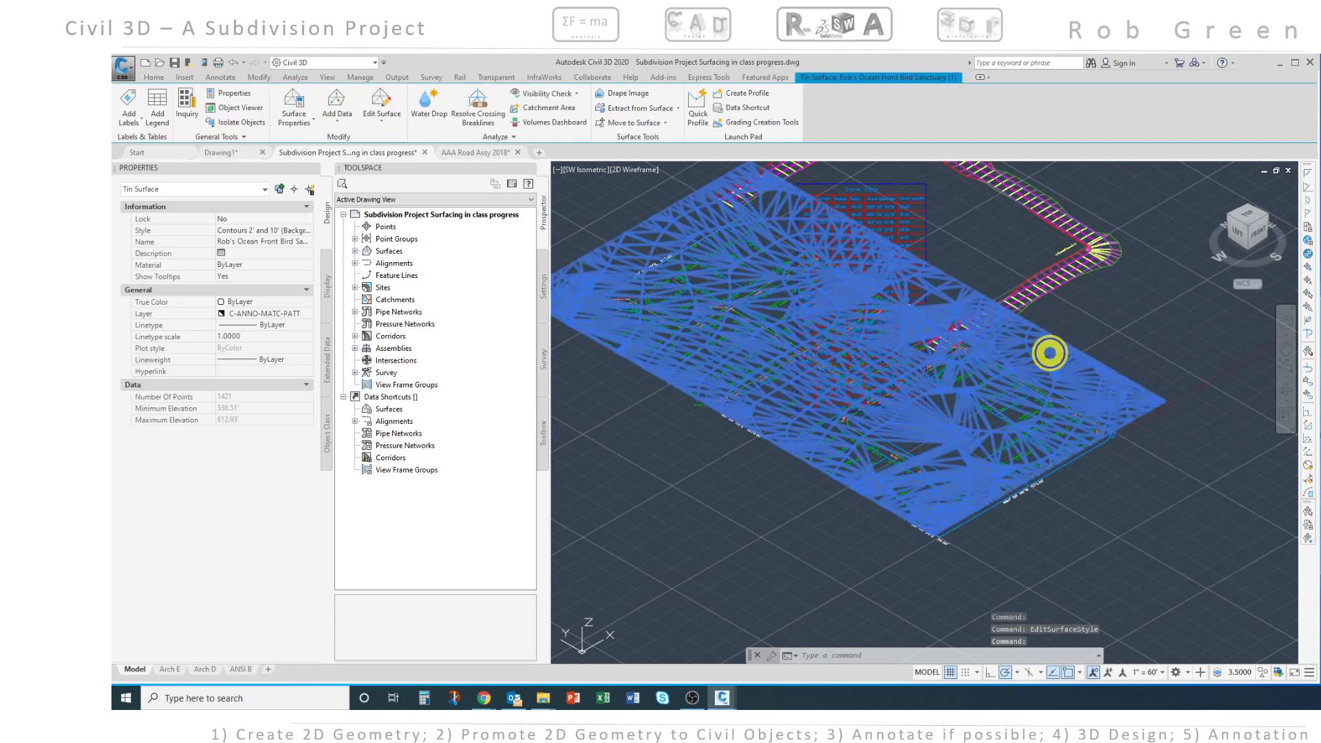
{"action": "right_click", "coordinate": [1049, 353]}
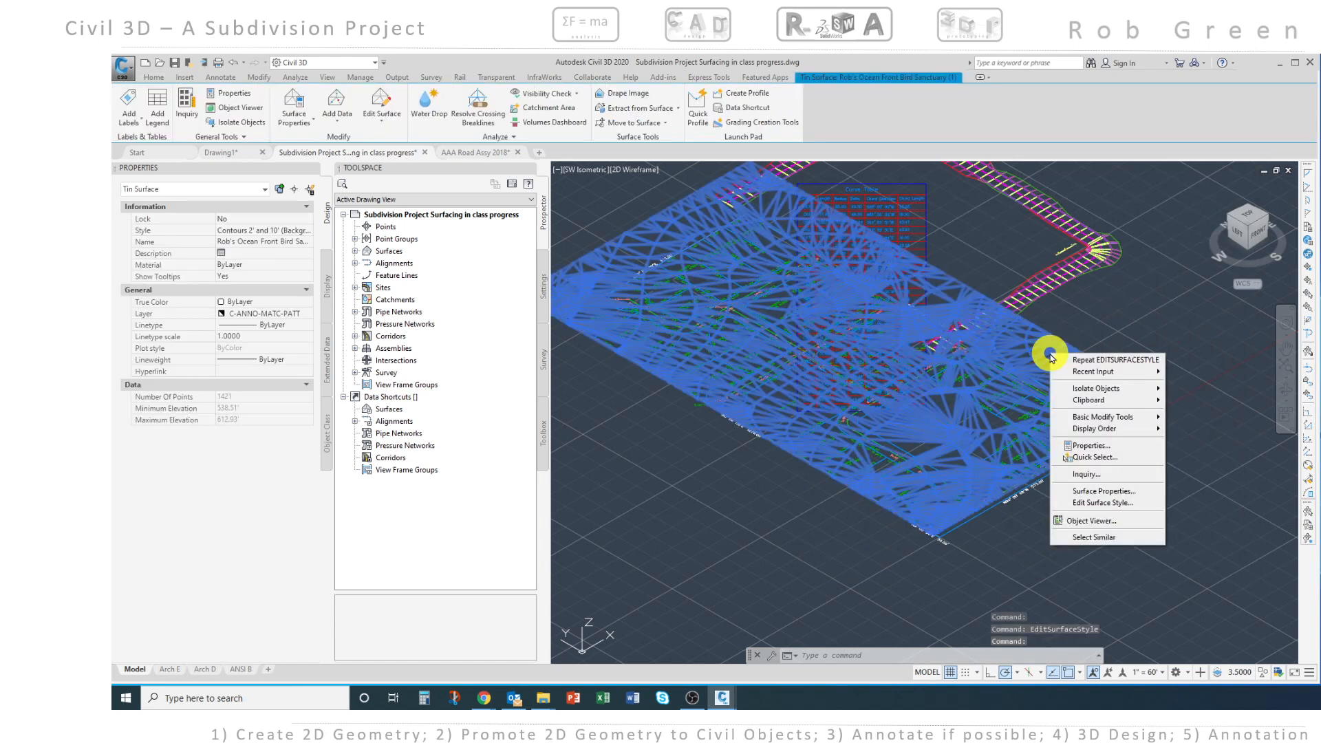
{"action": "left_click", "coordinate": [1089, 505]}
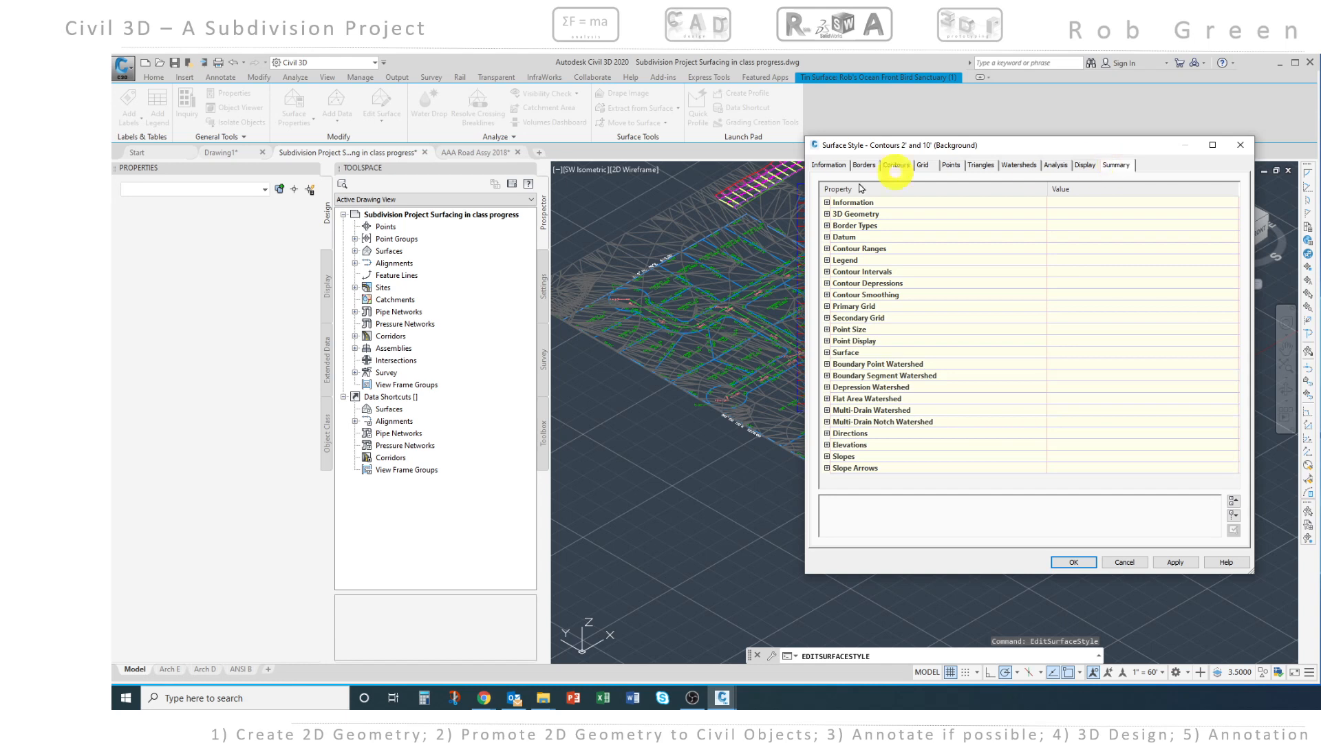
{"action": "left_click", "coordinate": [827, 214]}
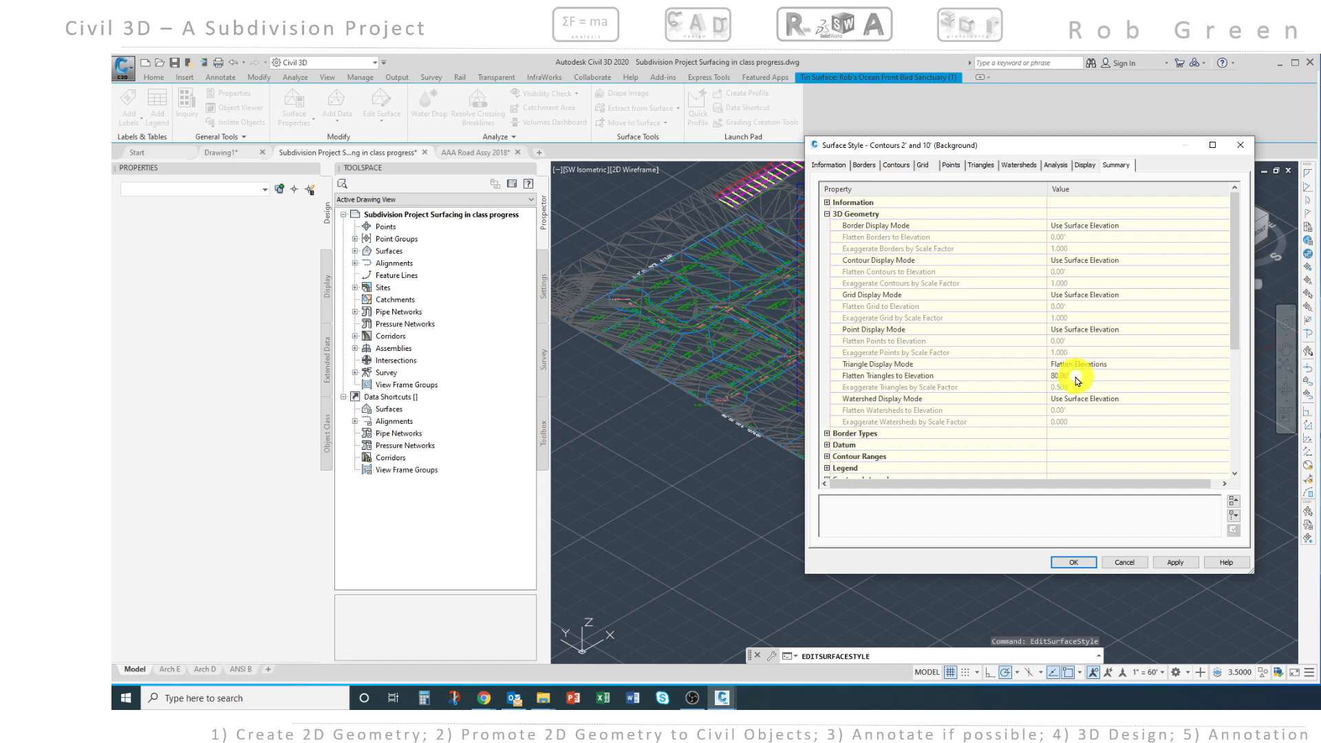
{"action": "left_click", "coordinate": [1114, 364]}
{"action": "left_click", "coordinate": [1142, 366]}
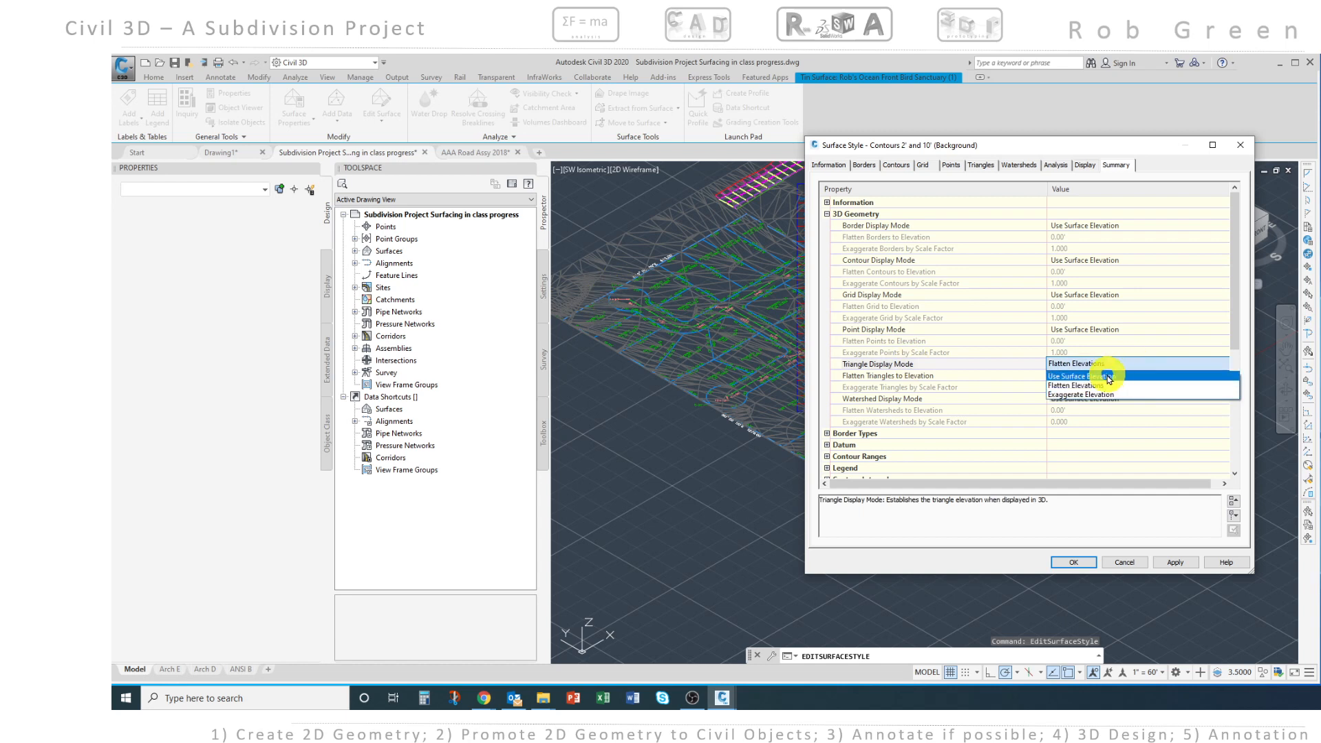
{"action": "left_click", "coordinate": [1109, 378]}
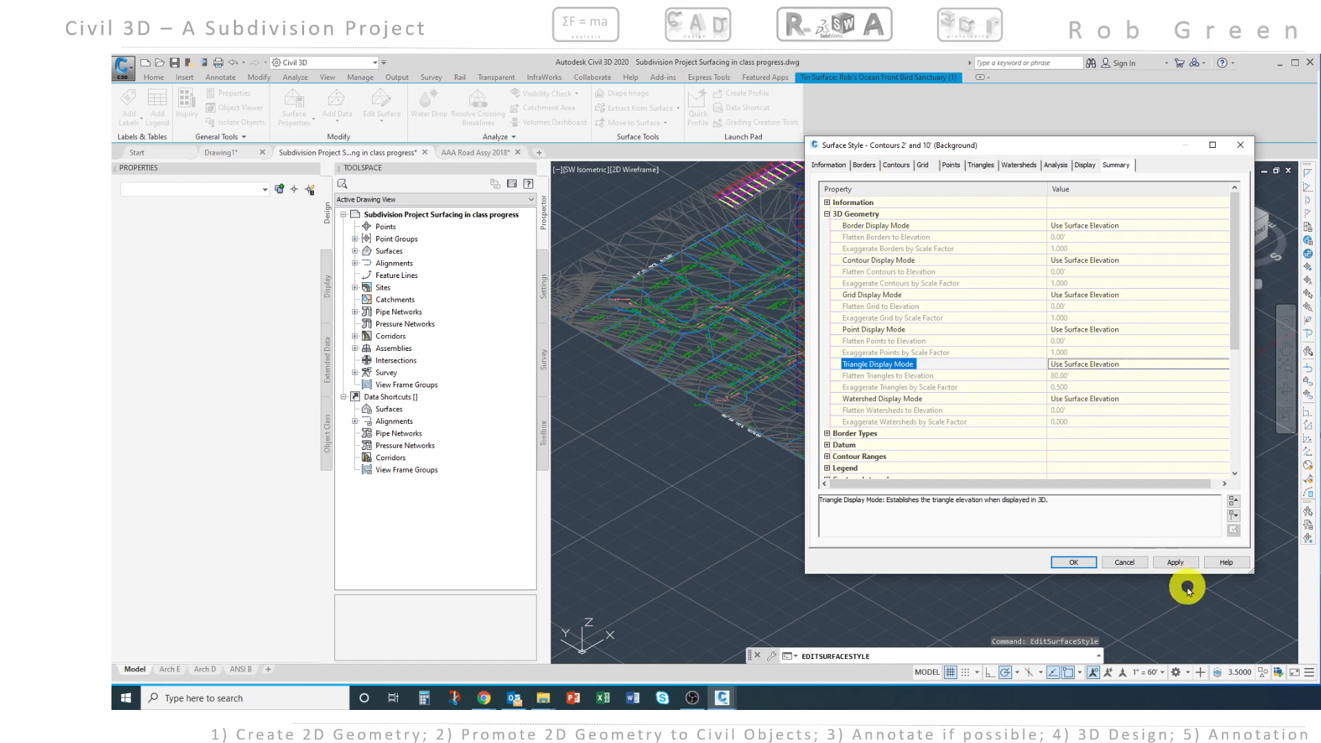
{"action": "left_click", "coordinate": [1176, 563]}
{"action": "left_click", "coordinate": [1074, 563]}
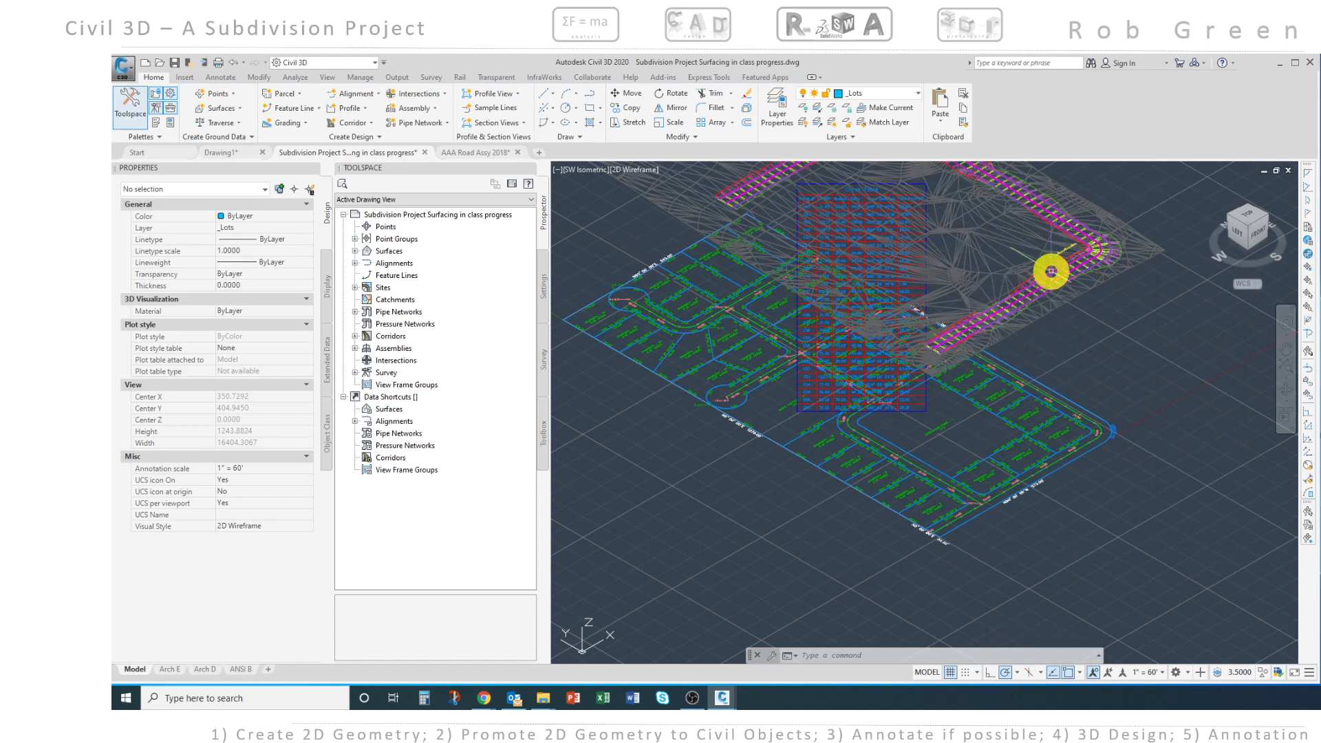
Examine the surface triangles and the road corridor relative to the lot layout in the top and SW isometric views
{"action": "mouse_move", "coordinate": [1052, 270]}
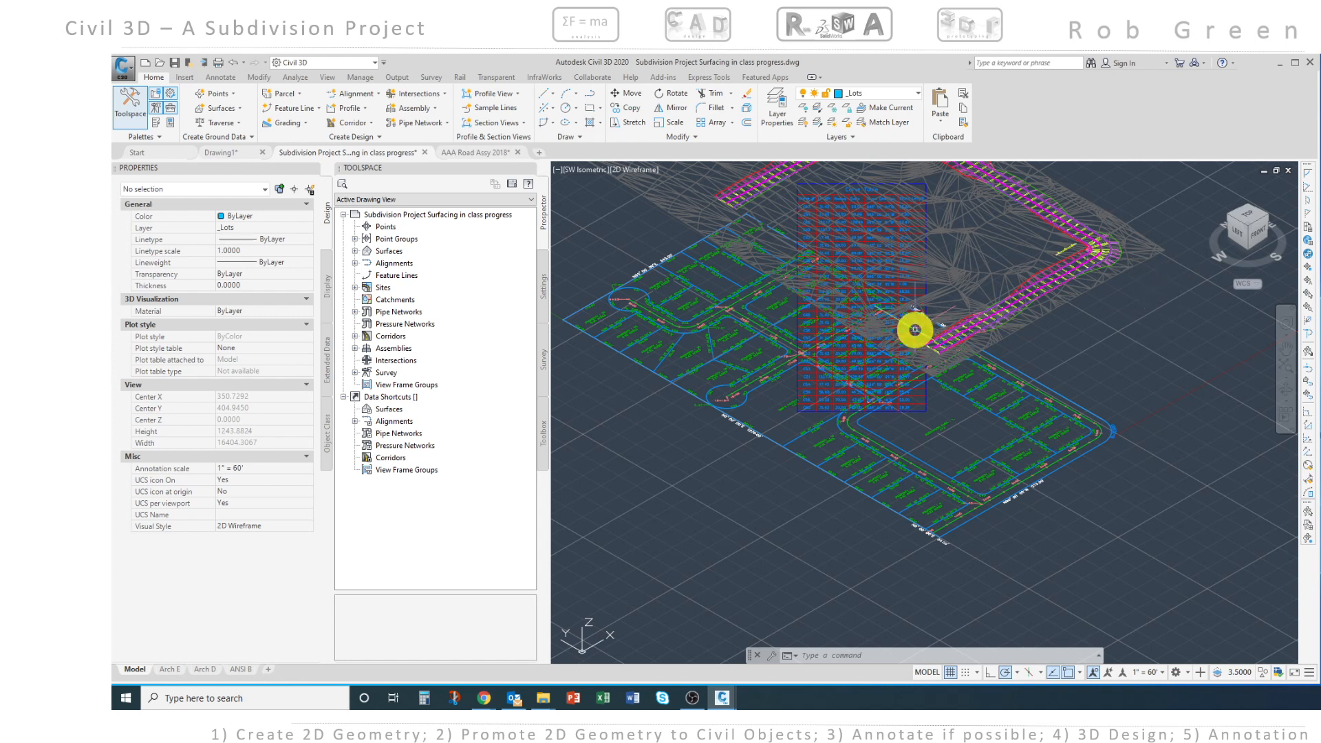
{"action": "left_click", "coordinate": [1248, 215]}
{"action": "left_click", "coordinate": [1250, 219]}
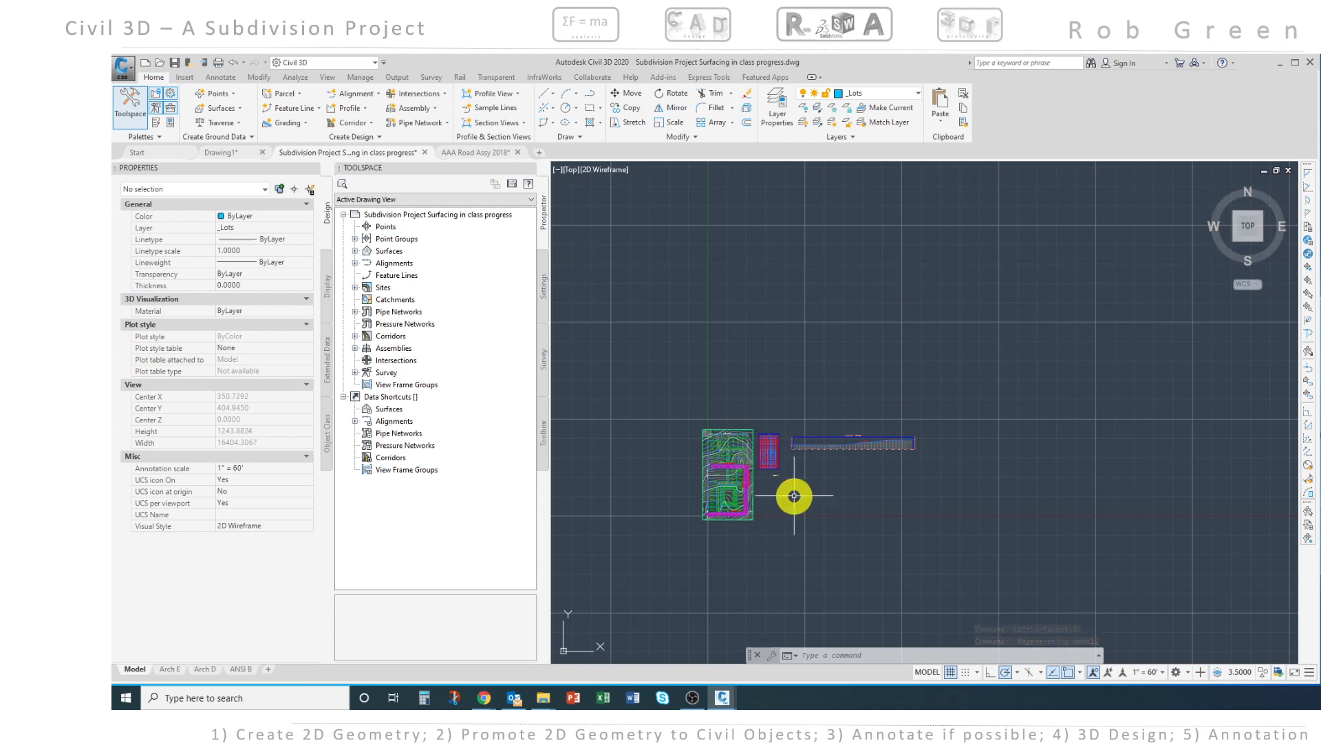
{"action": "scroll", "coordinate": [796, 495], "scroll_direction": "up", "scroll_amount": 4}
{"action": "middle_click_drag", "start_coordinate": [799, 481], "coordinate": [859, 462]}
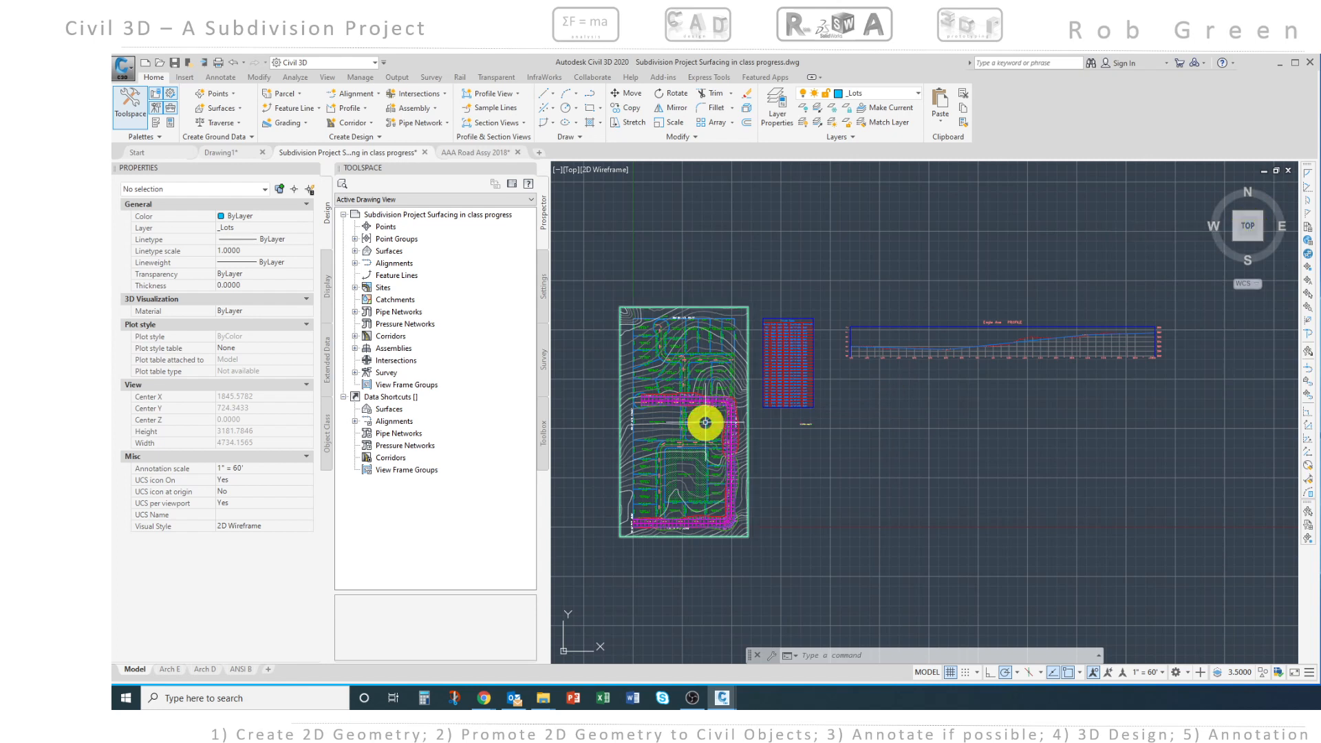
{"action": "mouse_move", "coordinate": [689, 440]}
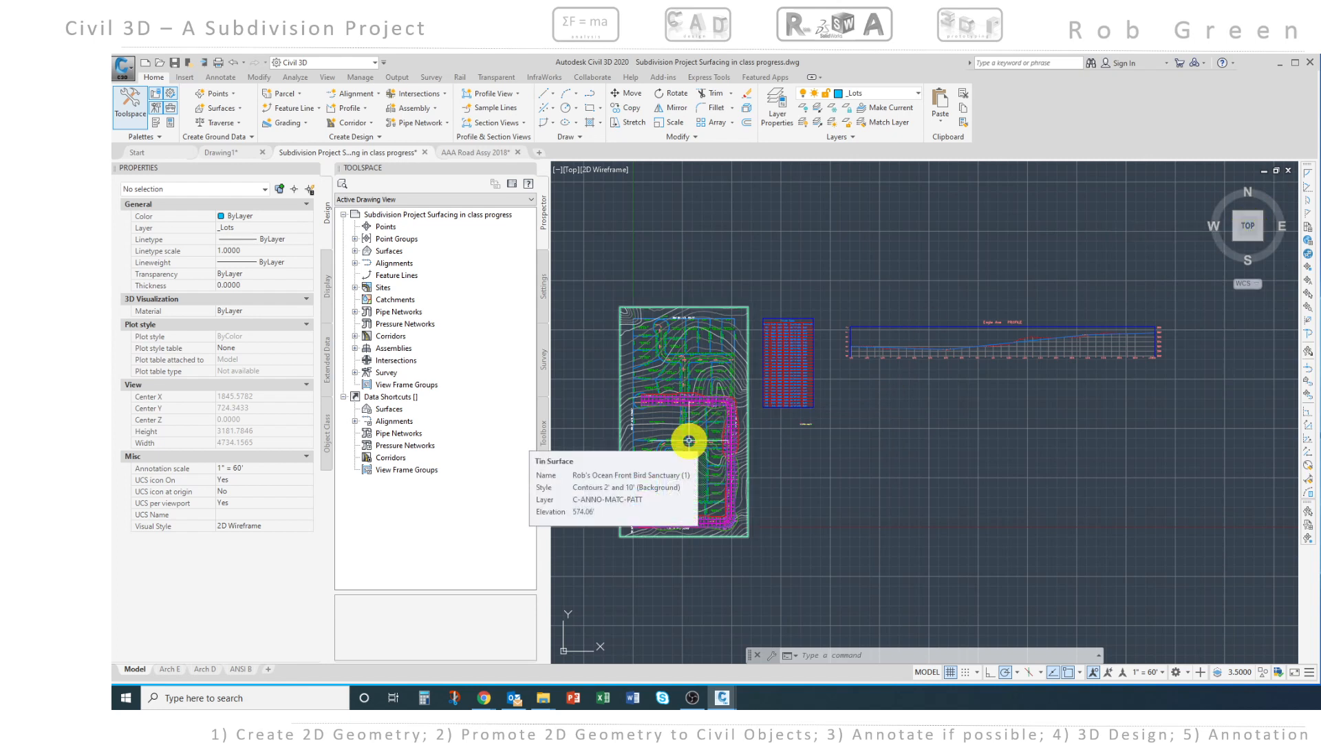
{"action": "left_click", "coordinate": [1229, 247]}
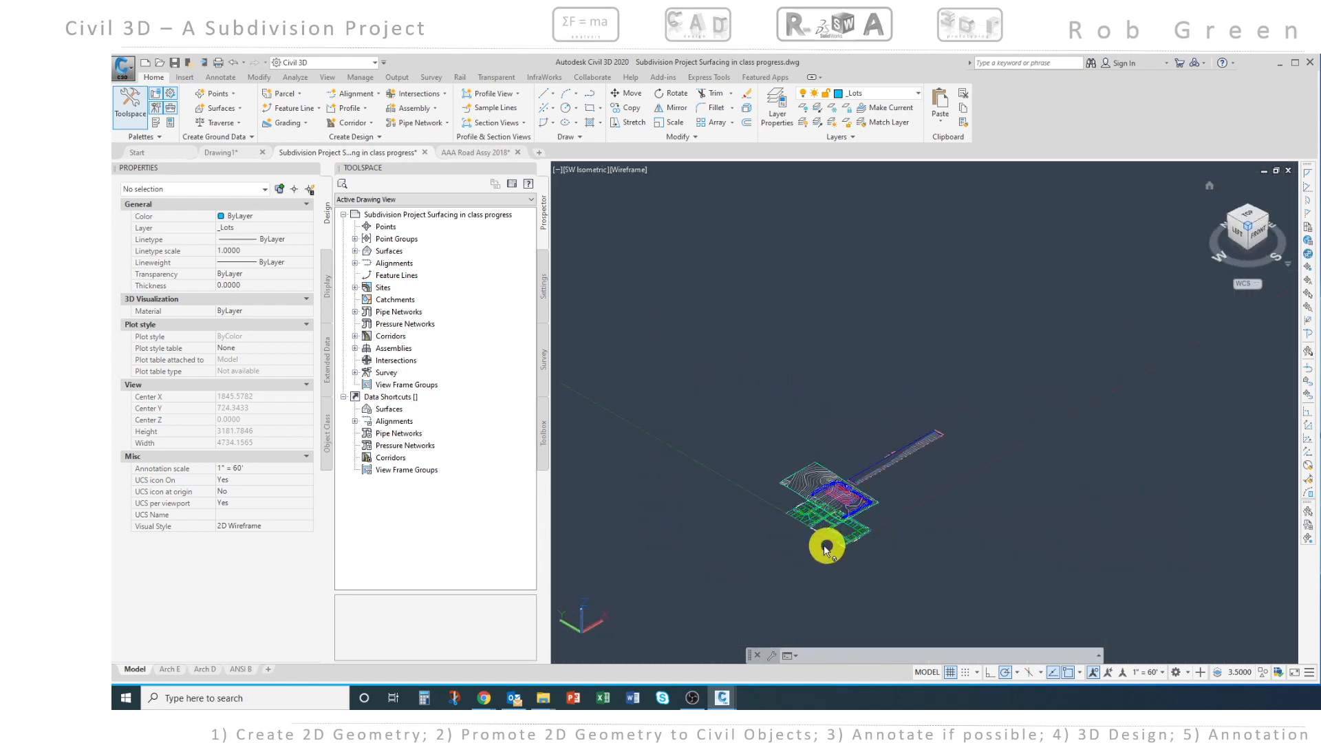
{"action": "scroll", "coordinate": [819, 546], "scroll_direction": "up", "scroll_amount": 10}
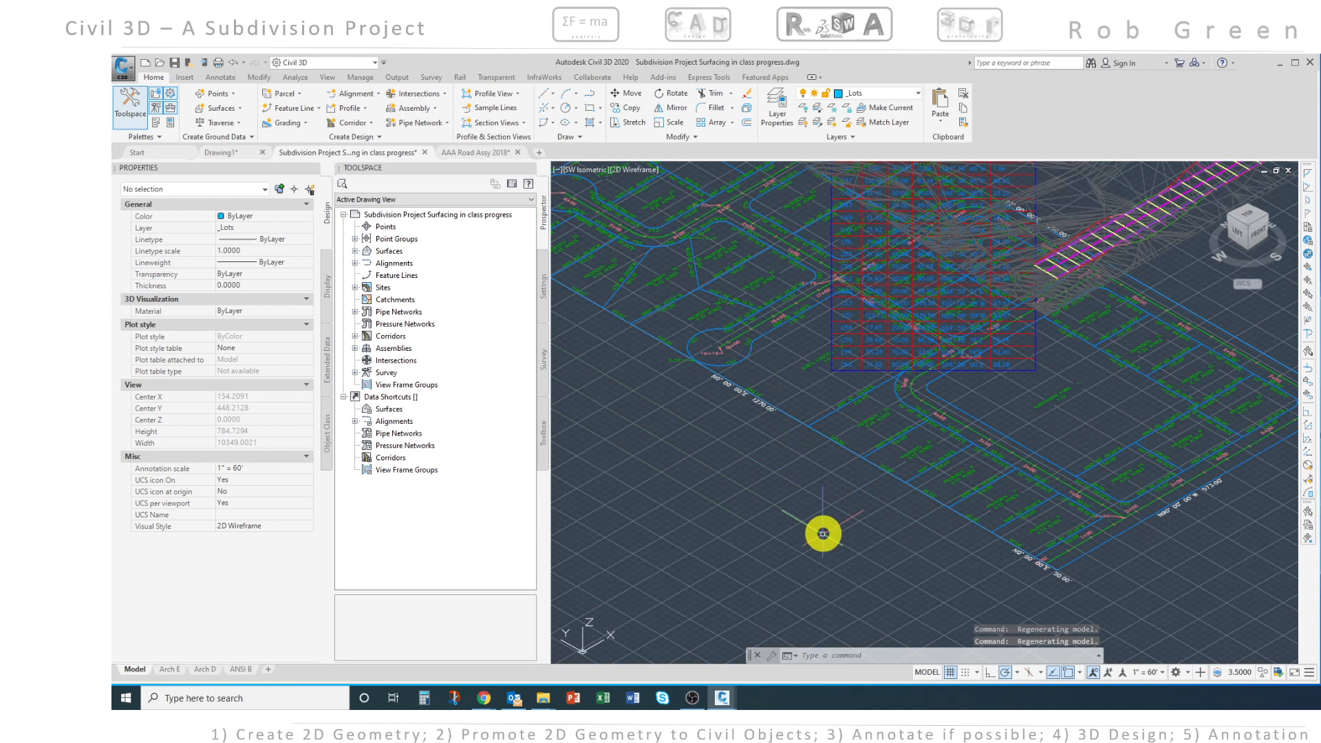
{"action": "scroll", "coordinate": [878, 463], "scroll_direction": "down", "scroll_amount": 6}
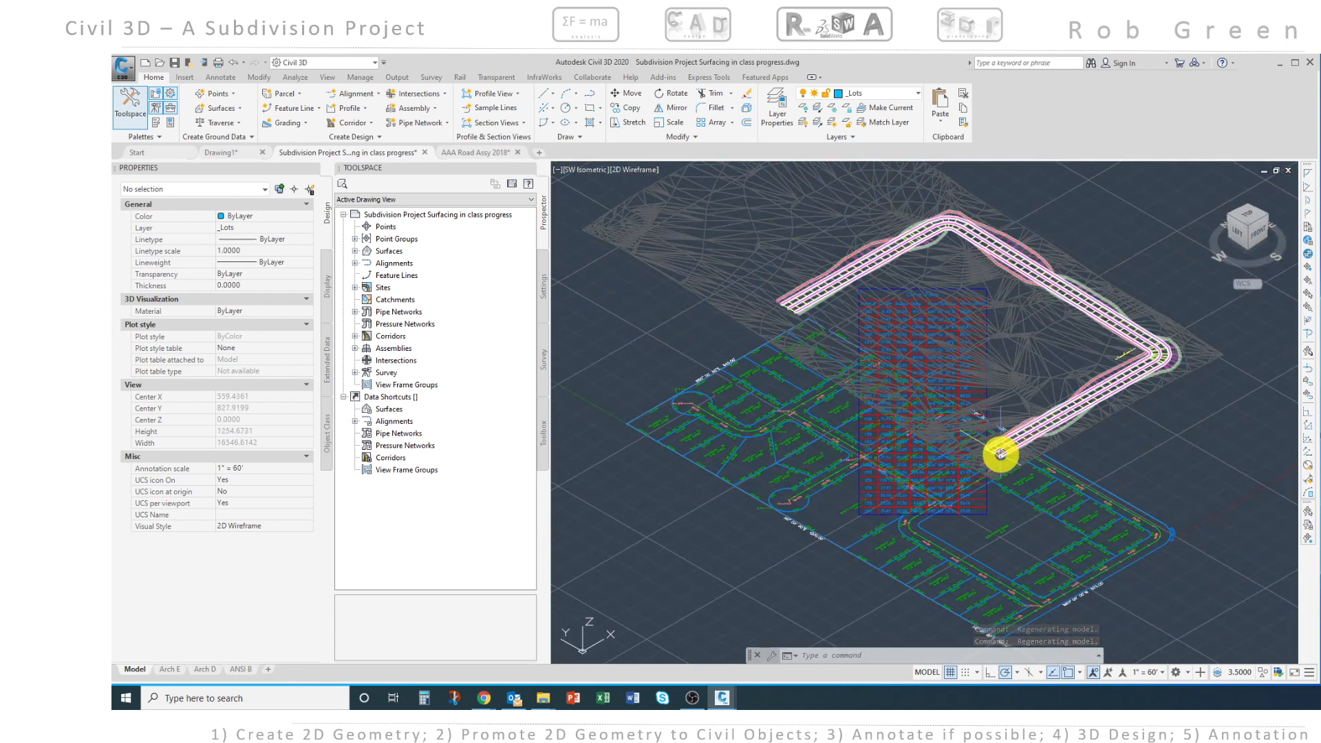
{"action": "mouse_move", "coordinate": [1000, 455]}
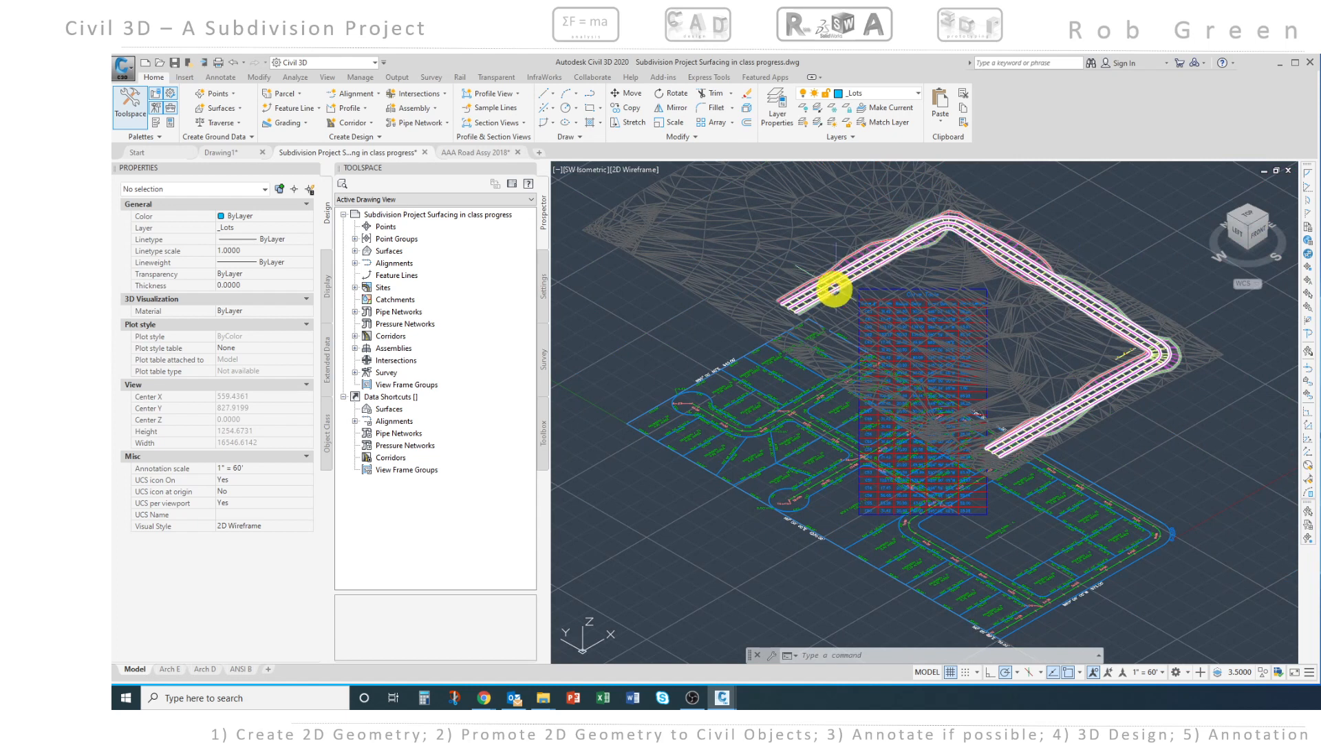
{"action": "mouse_move", "coordinate": [795, 309]}
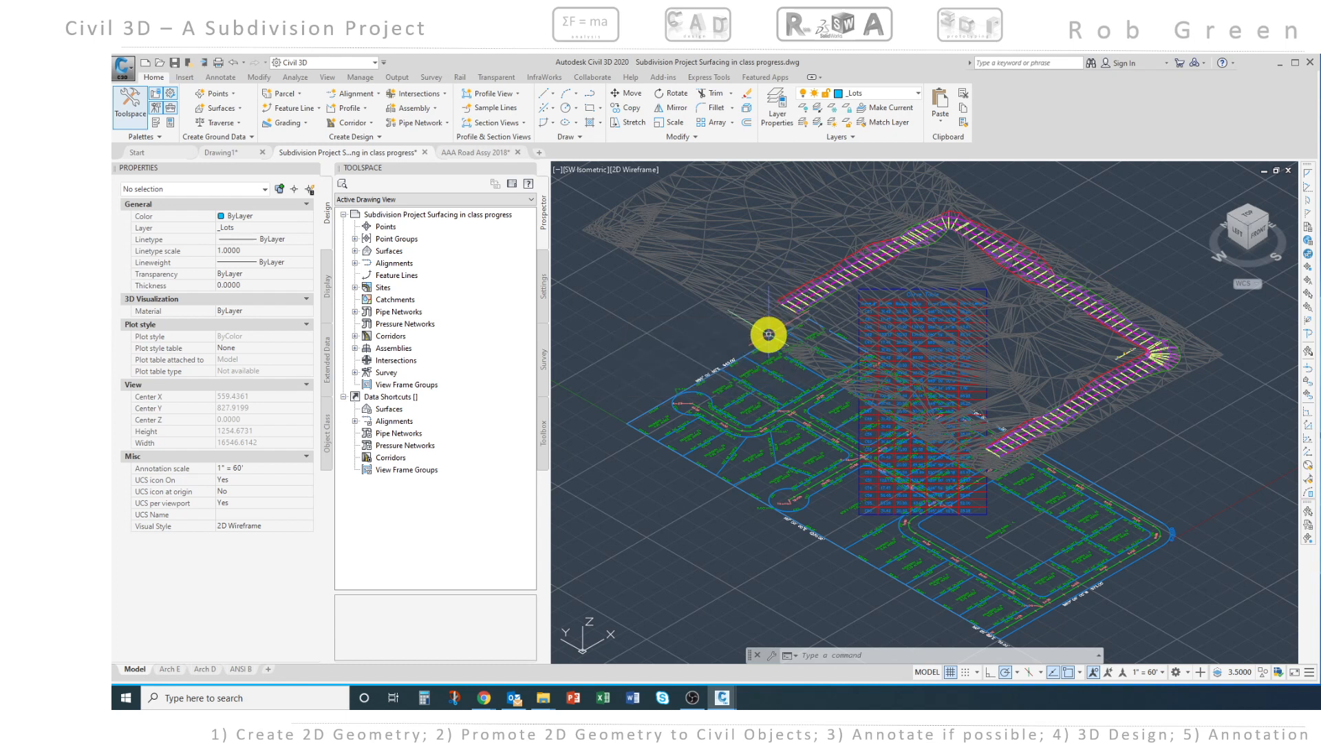
Select the Eagle Ave corridor and inspect its cul-de-sac end at station 19+19 in the top view
{"action": "left_click", "coordinate": [1248, 217]}
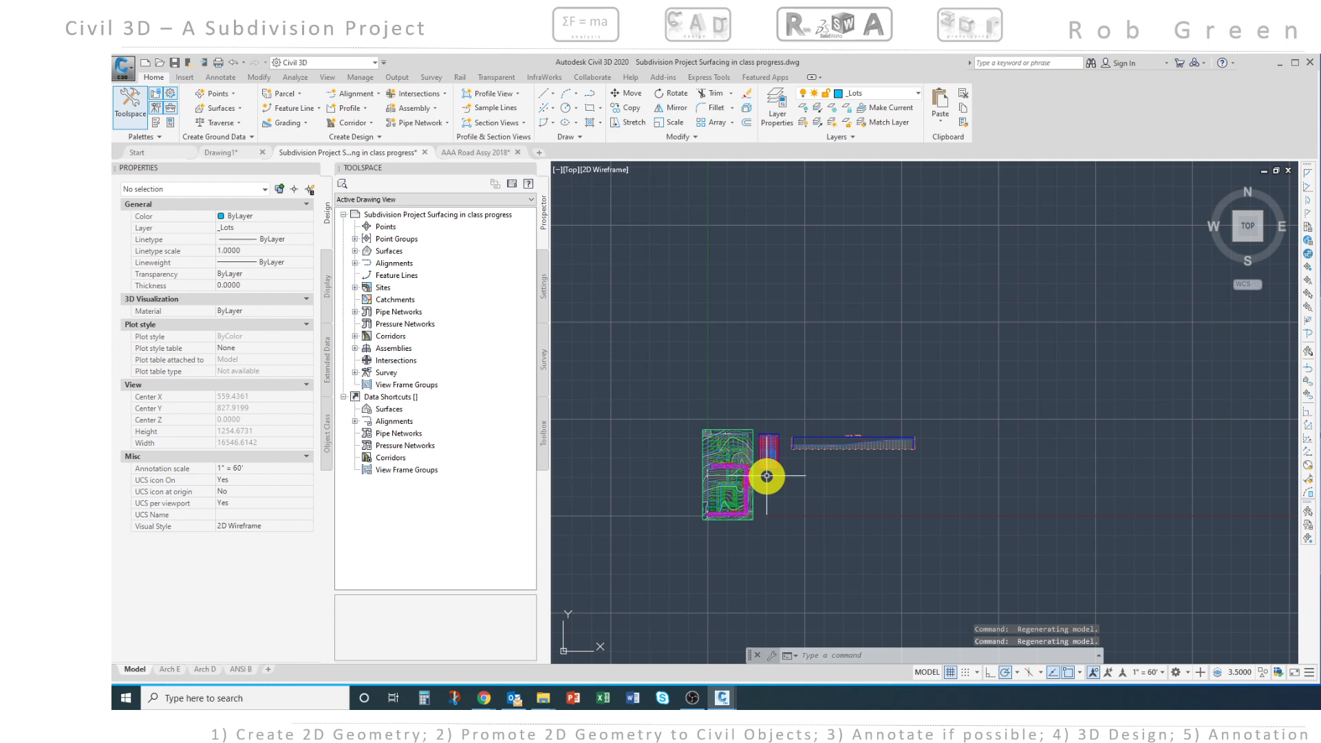
{"action": "scroll", "coordinate": [712, 430], "scroll_direction": "up", "scroll_amount": 5}
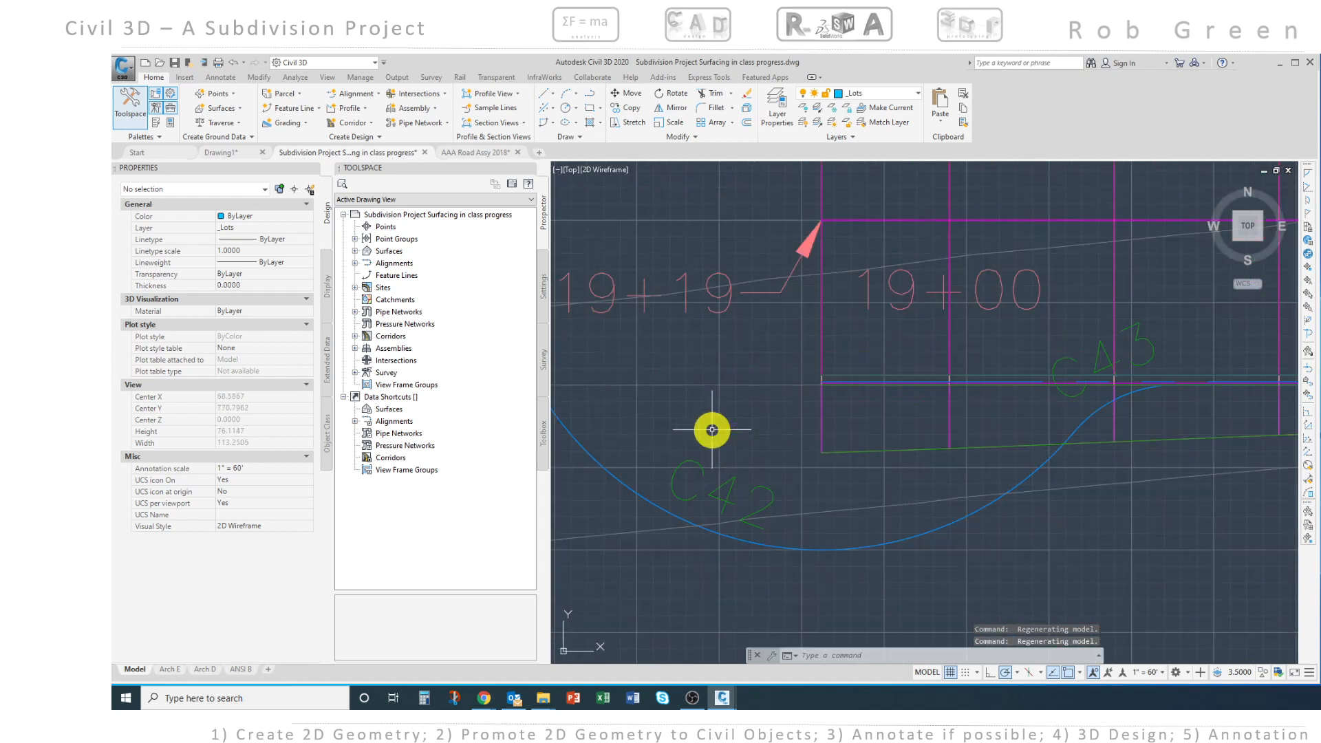
{"action": "scroll", "coordinate": [708, 457], "scroll_direction": "down", "scroll_amount": 4}
{"action": "scroll", "coordinate": [774, 384], "scroll_direction": "up", "scroll_amount": 3}
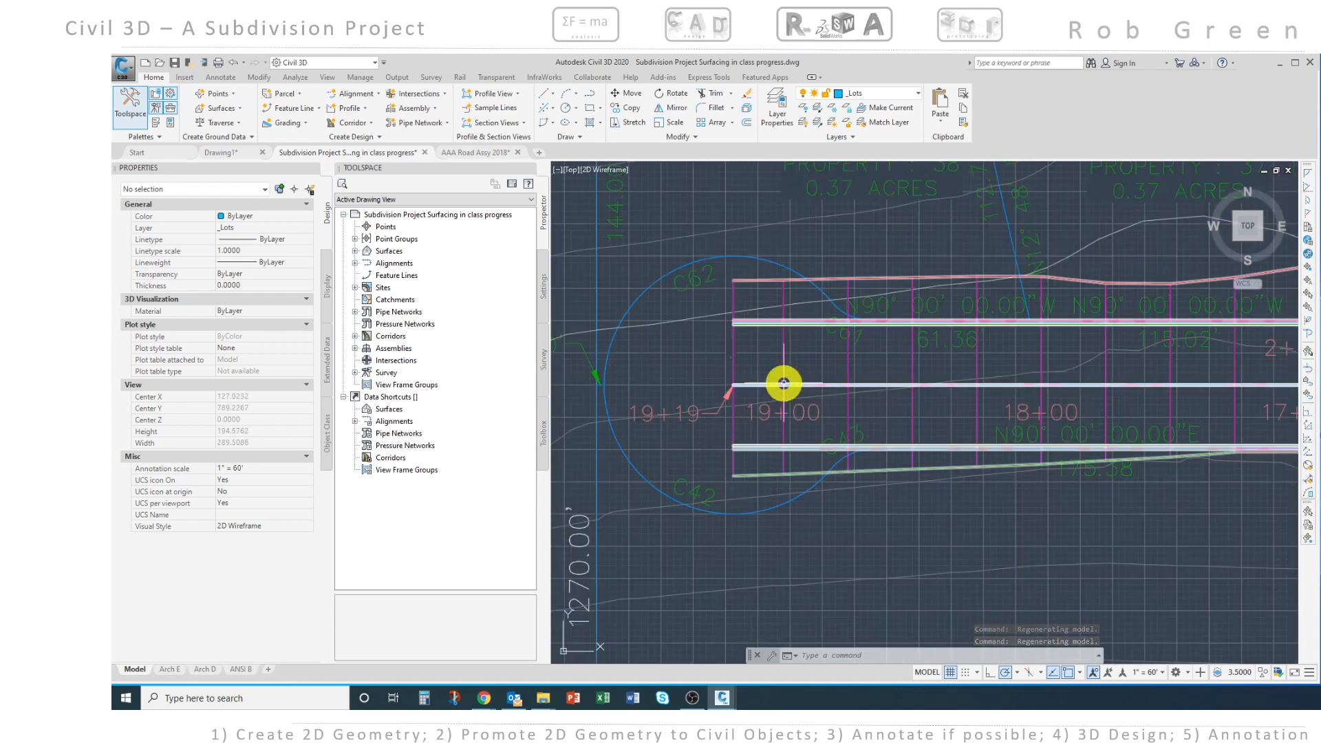
{"action": "left_click", "coordinate": [774, 384]}
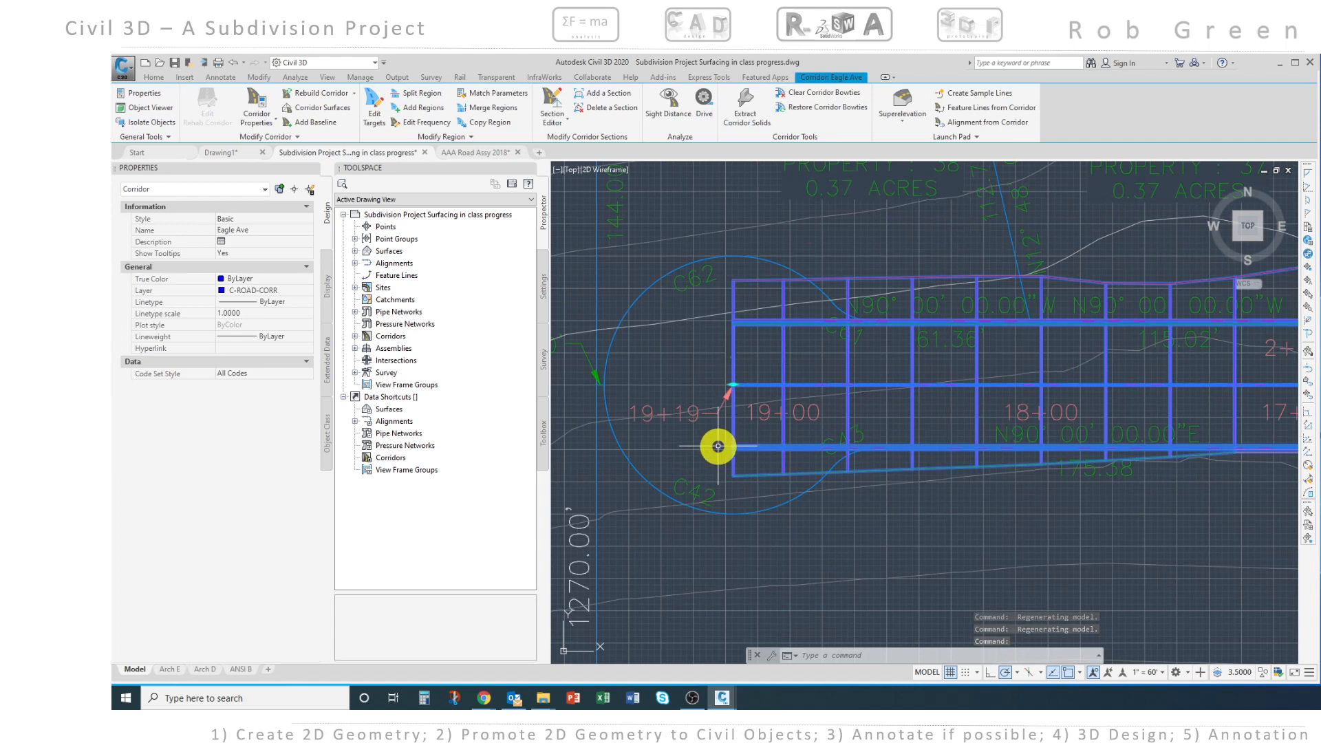
{"action": "scroll", "coordinate": [689, 422], "scroll_direction": "up", "scroll_amount": 2}
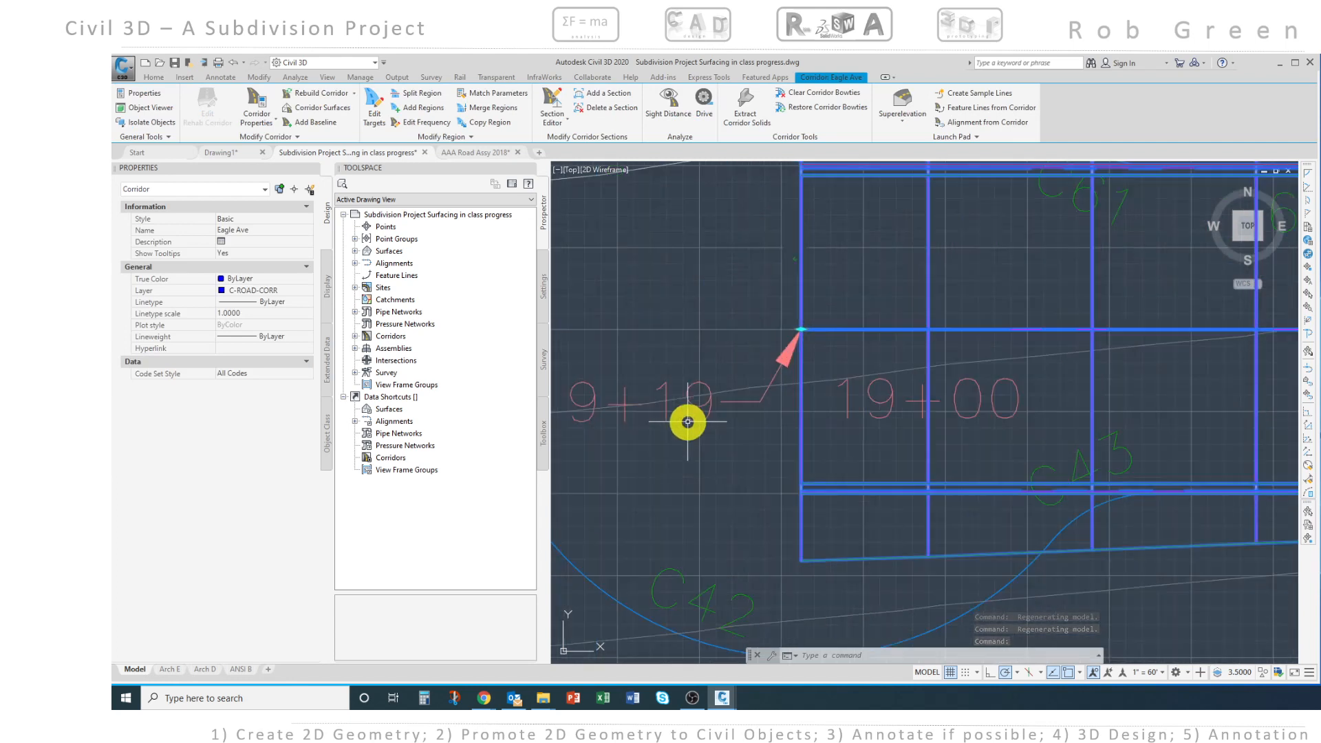
{"action": "left_click", "coordinate": [788, 329]}
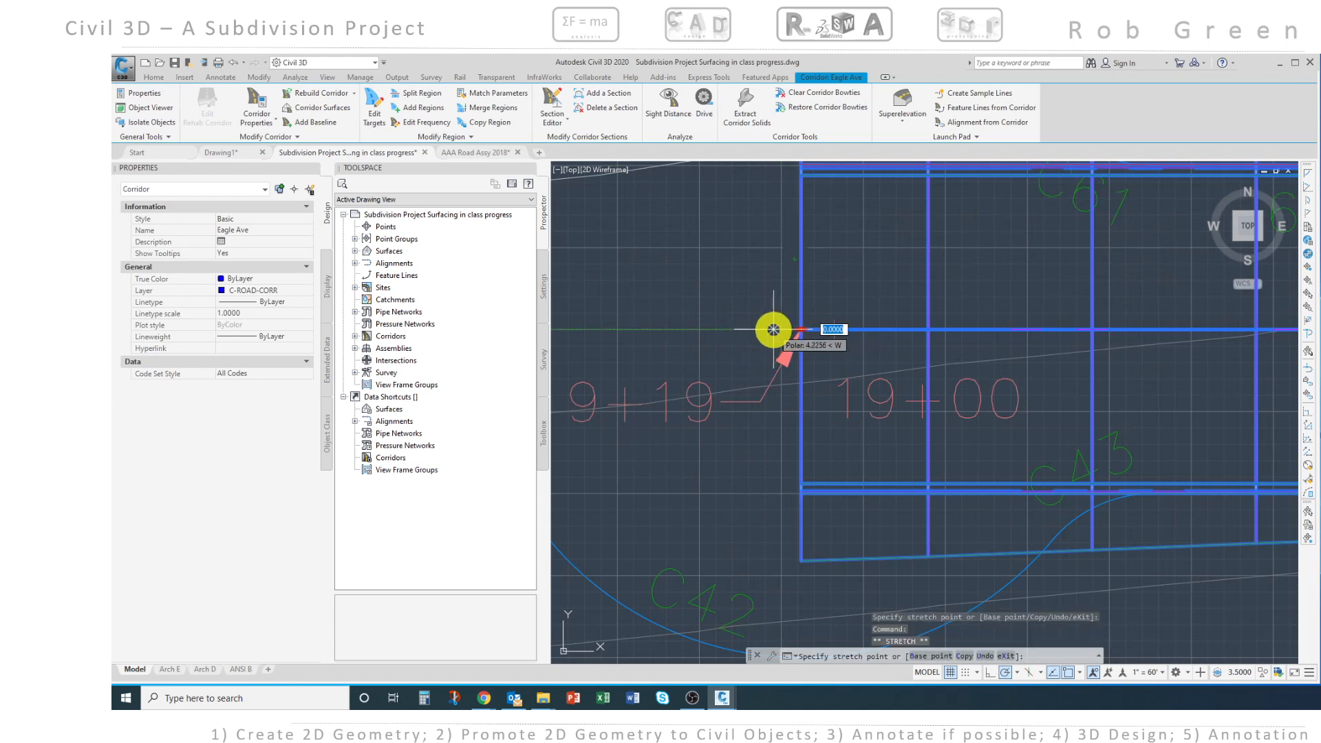
{"action": "left_click", "coordinate": [775, 330]}
{"action": "scroll", "coordinate": [698, 399], "scroll_direction": "up", "scroll_amount": 3}
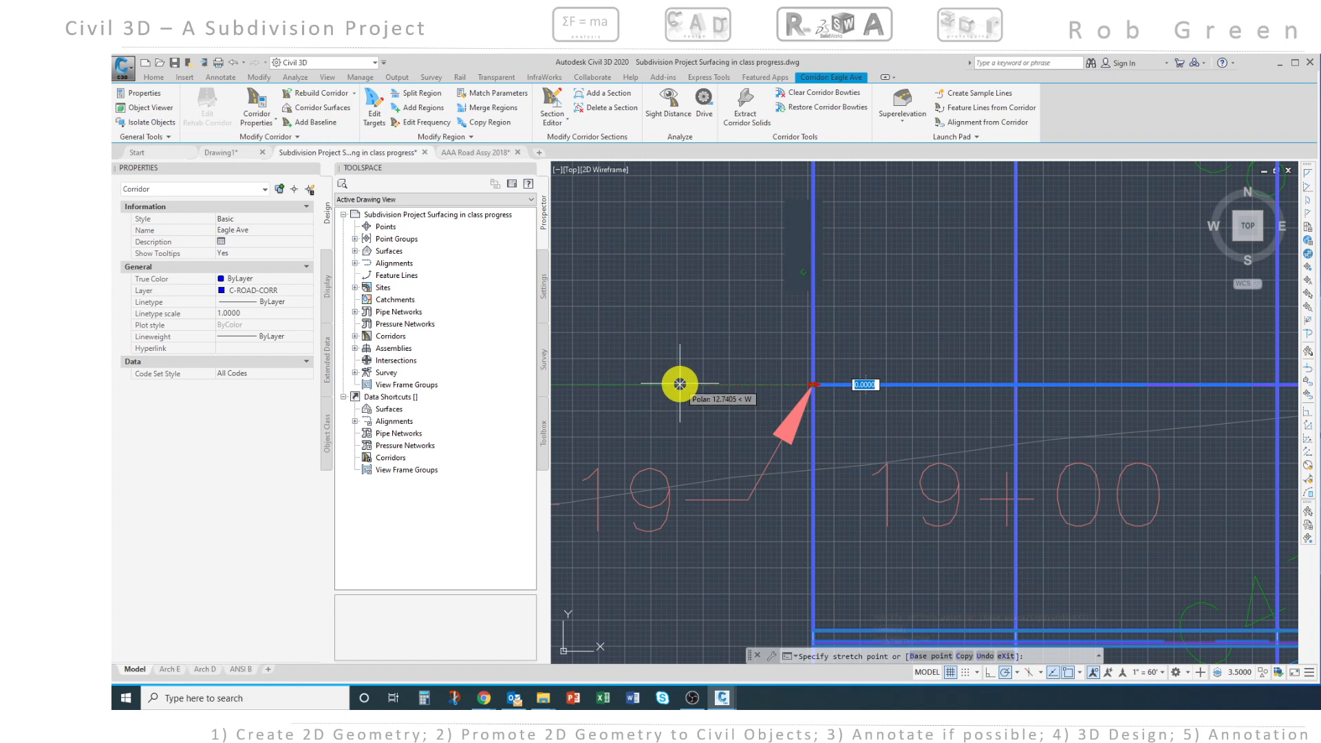
{"action": "left_click", "coordinate": [816, 385]}
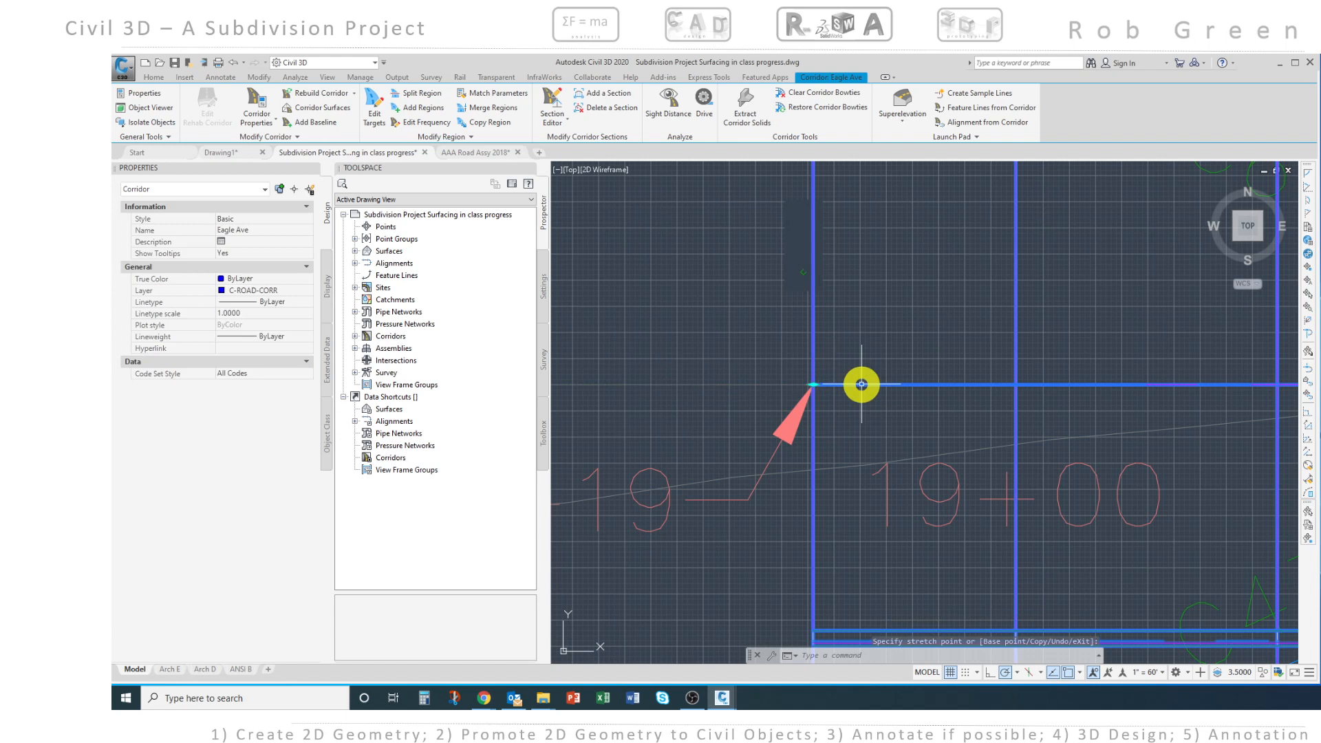
{"action": "key", "text": "Escape"}
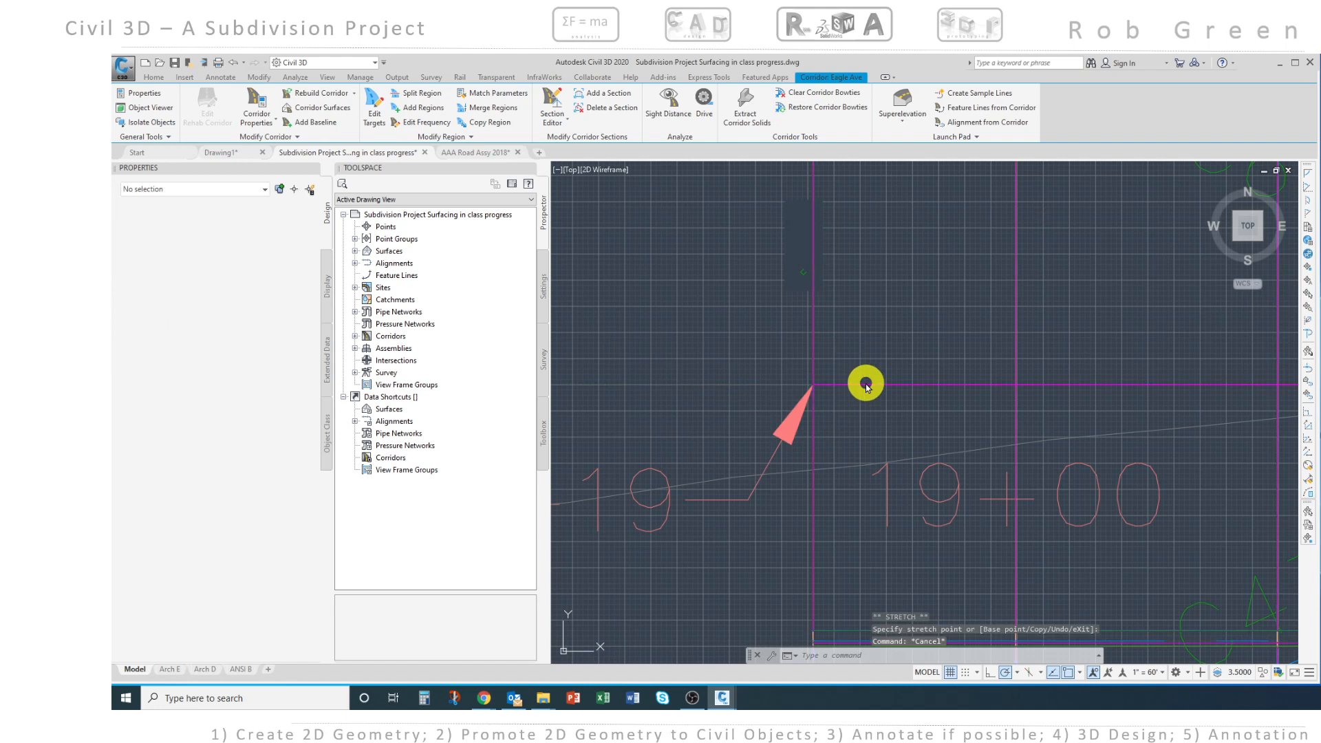
Try to stretch the Eagle Ave corridor's end at station 19+19 westward by 5 units into the cul-de-sac
{"action": "left_click", "coordinate": [812, 382]}
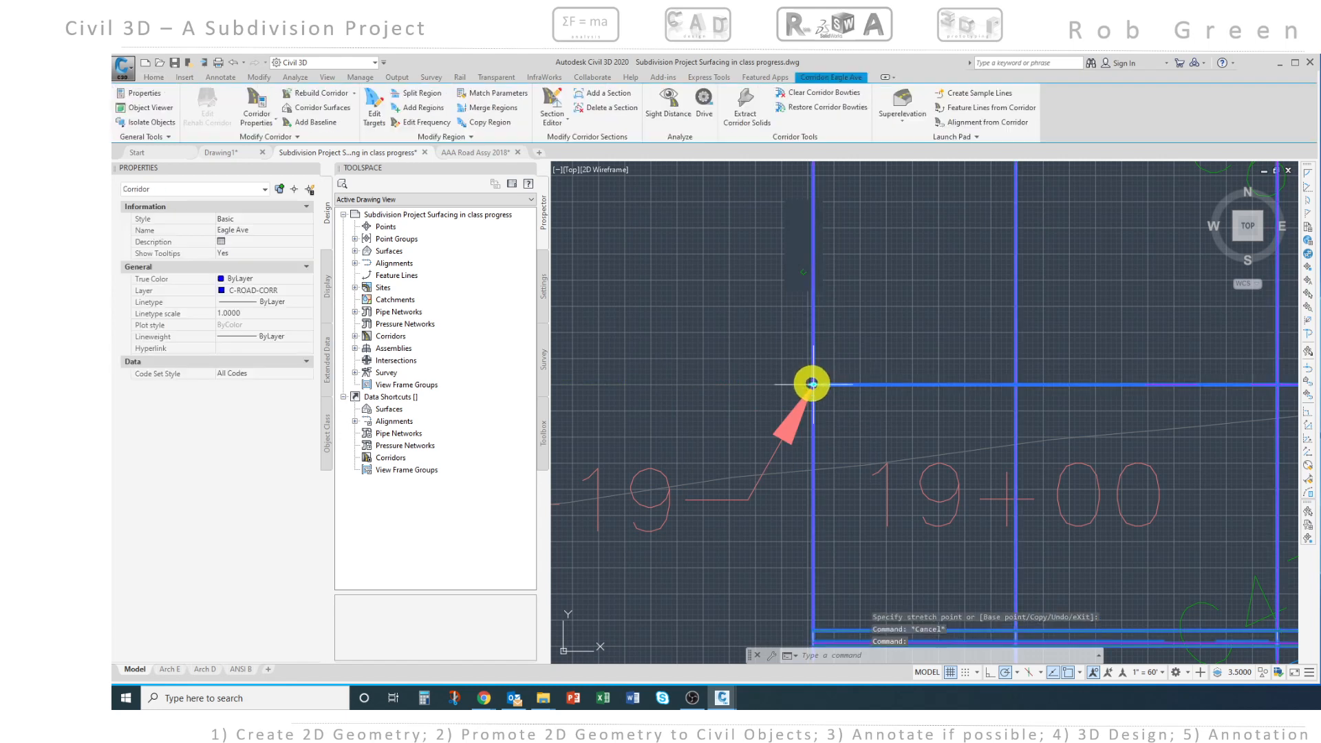
{"action": "left_click", "coordinate": [812, 382]}
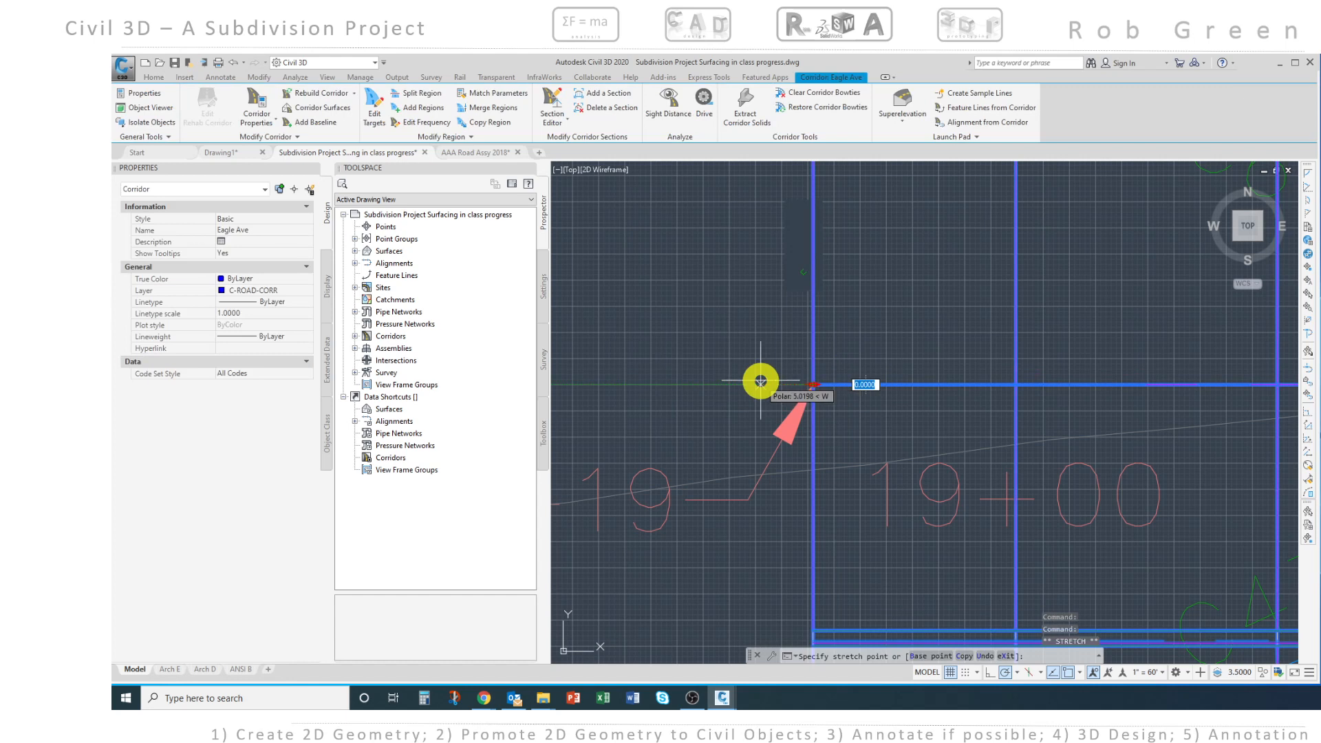
{"action": "type", "text": "5"}
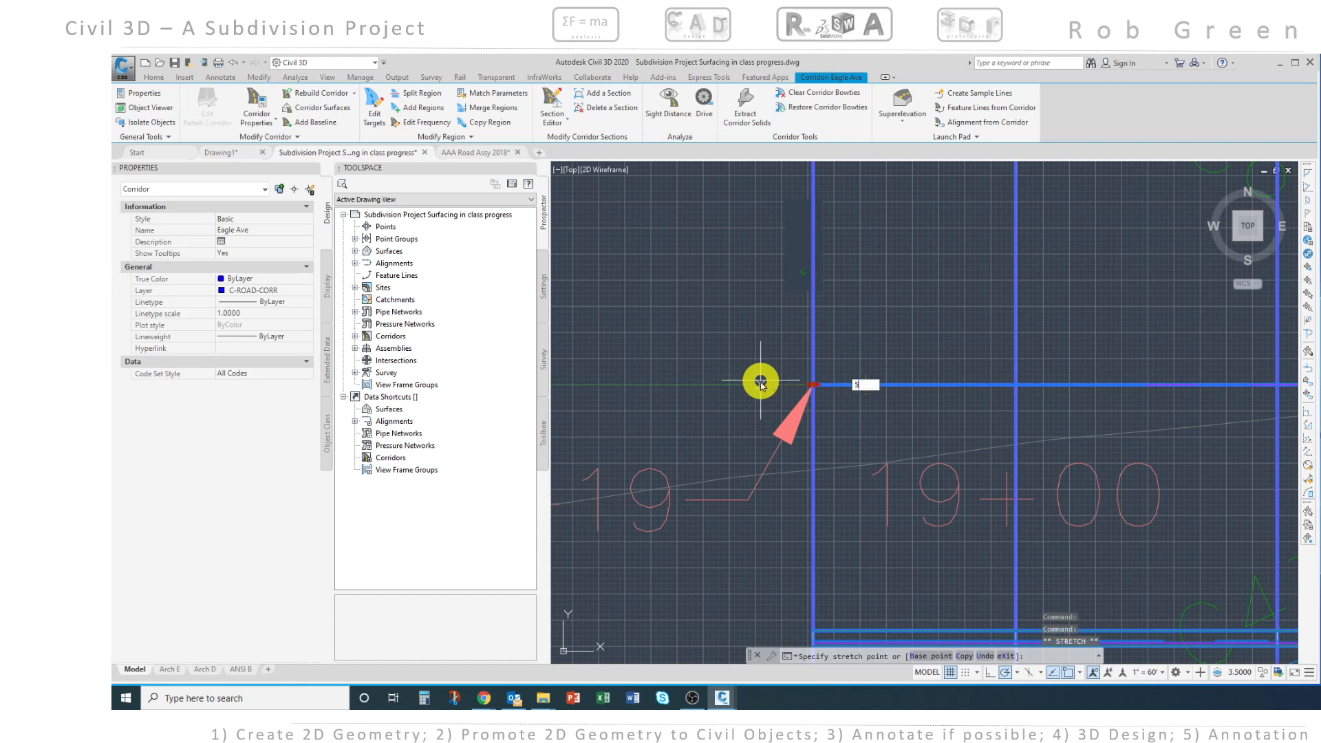
{"action": "key", "text": "Return"}
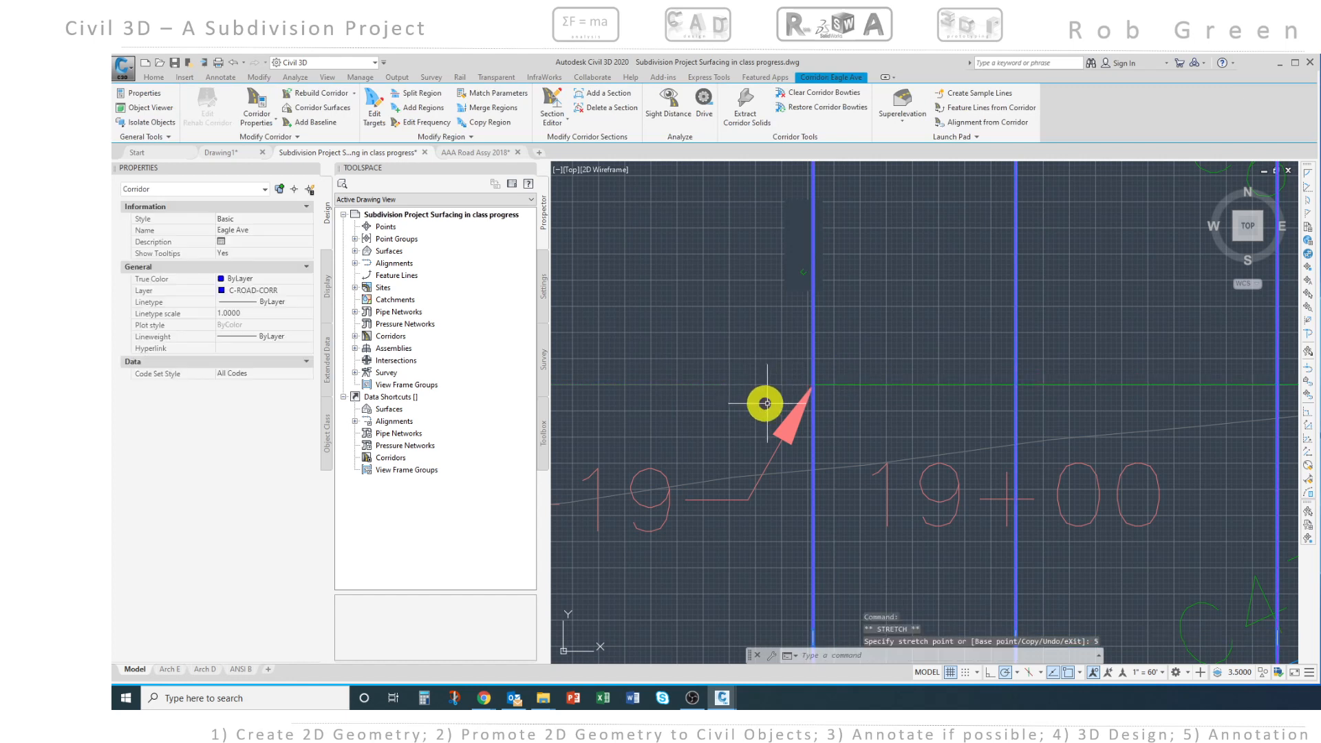
{"action": "scroll", "coordinate": [771, 407], "scroll_direction": "down", "scroll_amount": 3}
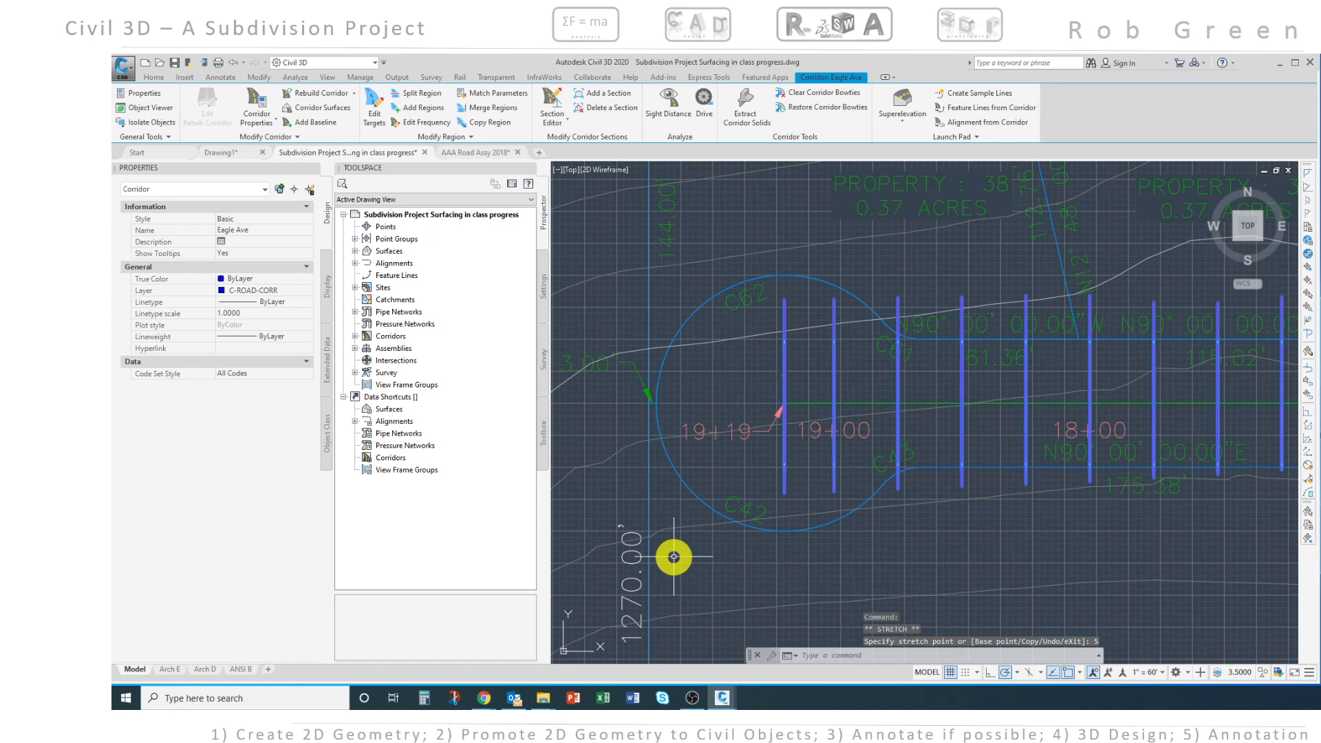
Undo the stretch of the Eagle Ave corridor's cul-de-sac end
{"action": "left_click", "coordinate": [236, 66]}
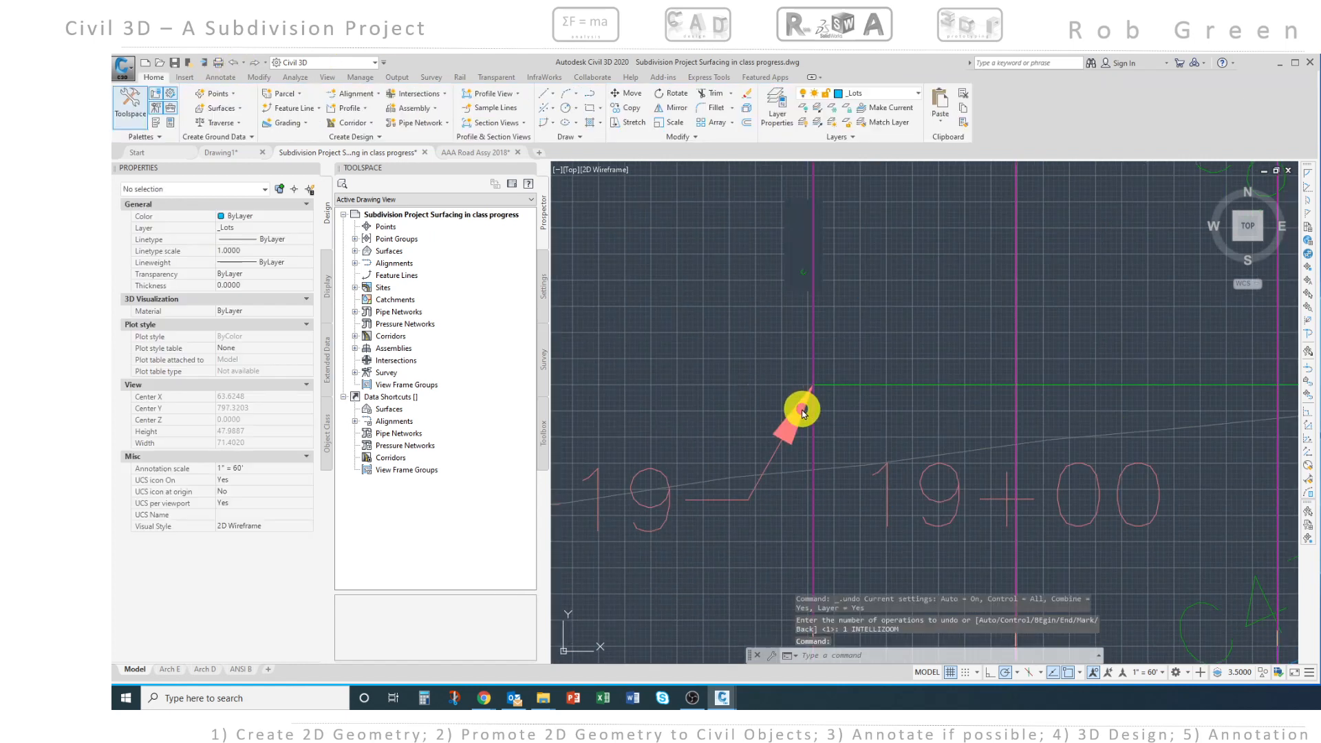
{"action": "left_click", "coordinate": [813, 421]}
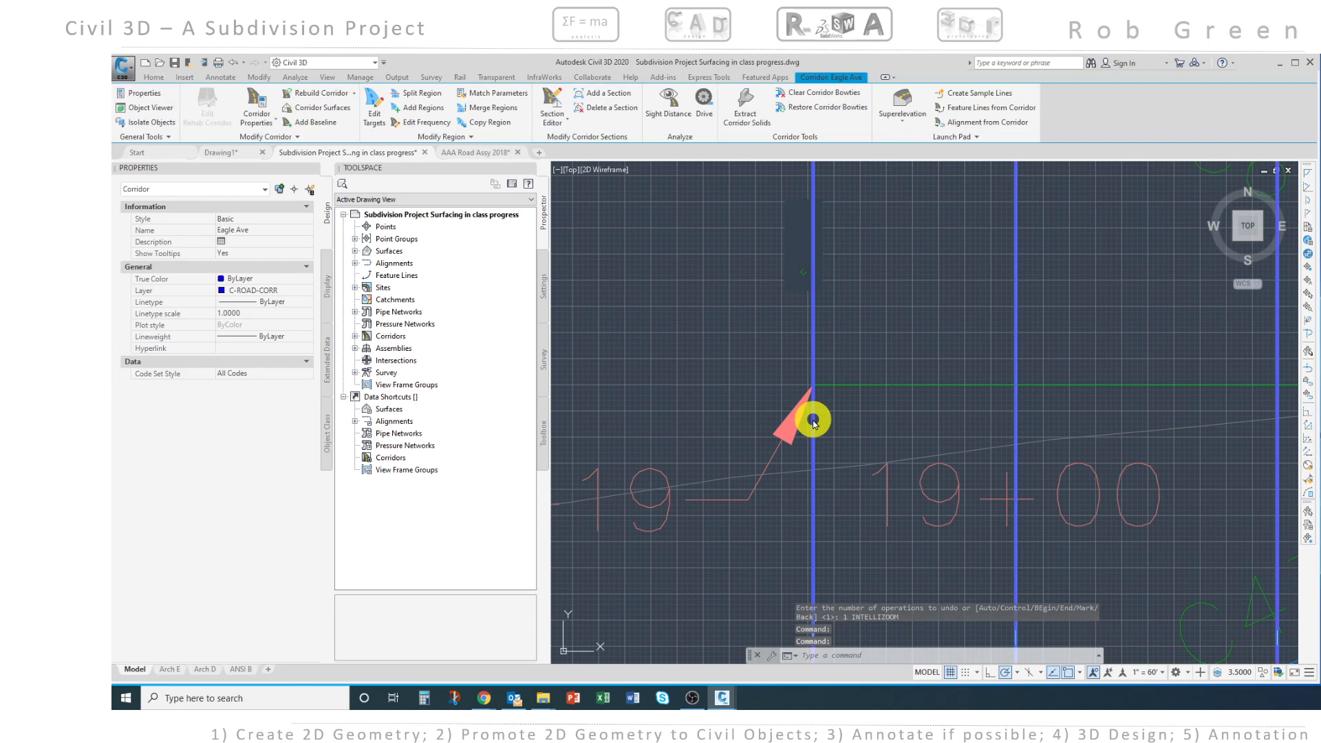
{"action": "scroll", "coordinate": [819, 468], "scroll_direction": "down", "scroll_amount": 2}
{"action": "scroll", "coordinate": [820, 467], "scroll_direction": "down", "scroll_amount": 2}
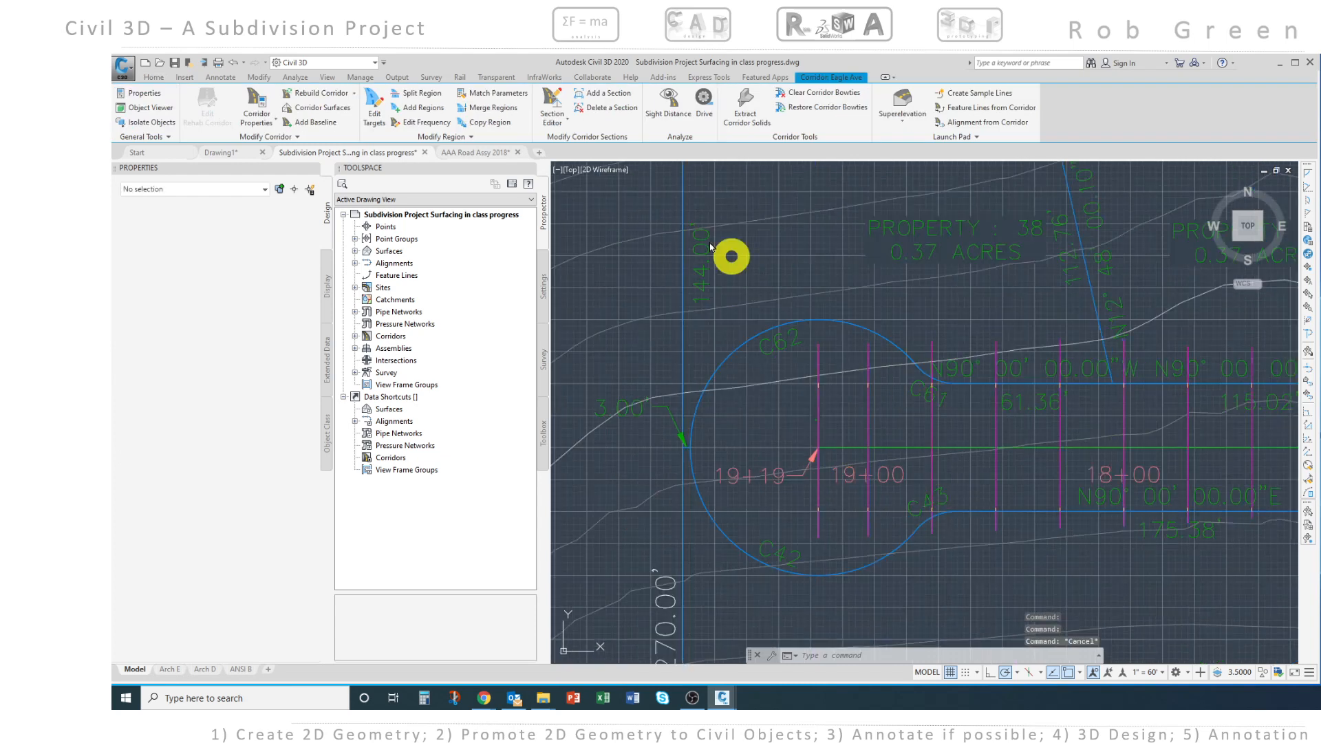
{"action": "key", "text": "Escape"}
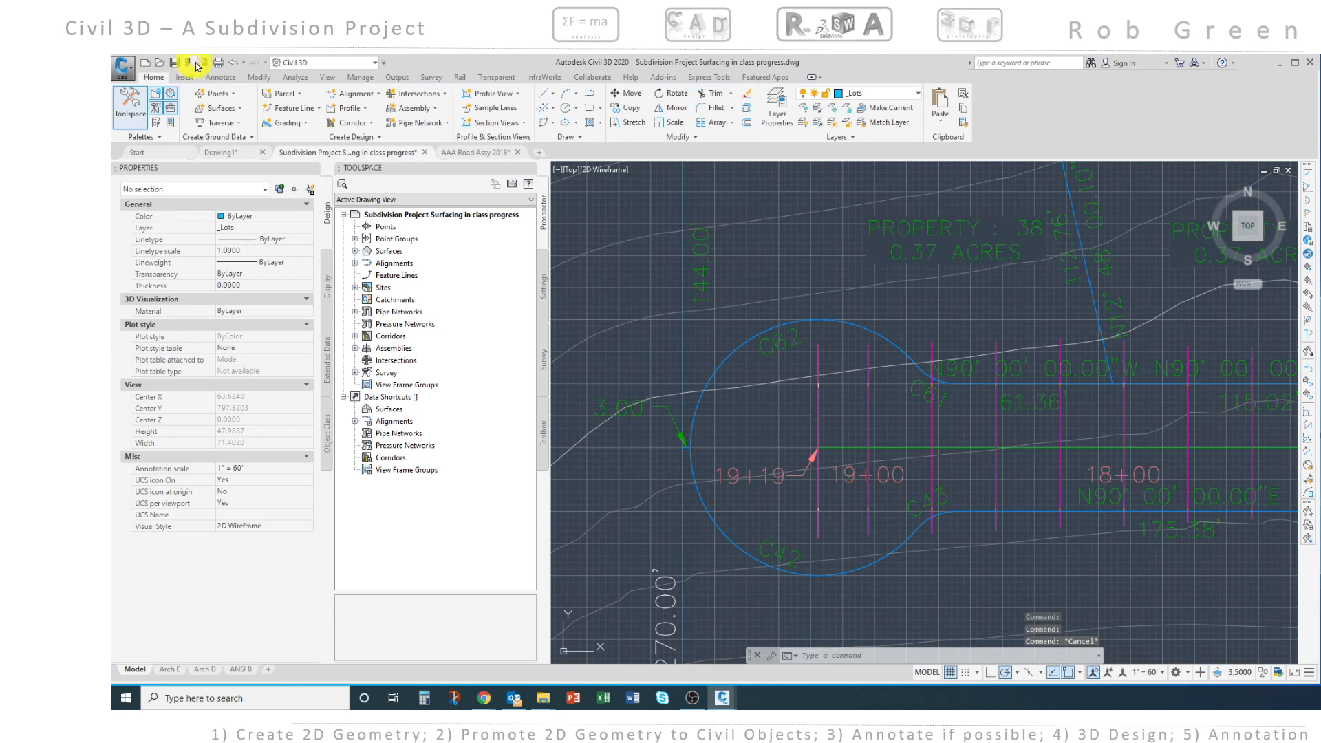
{"action": "left_click", "coordinate": [233, 63]}
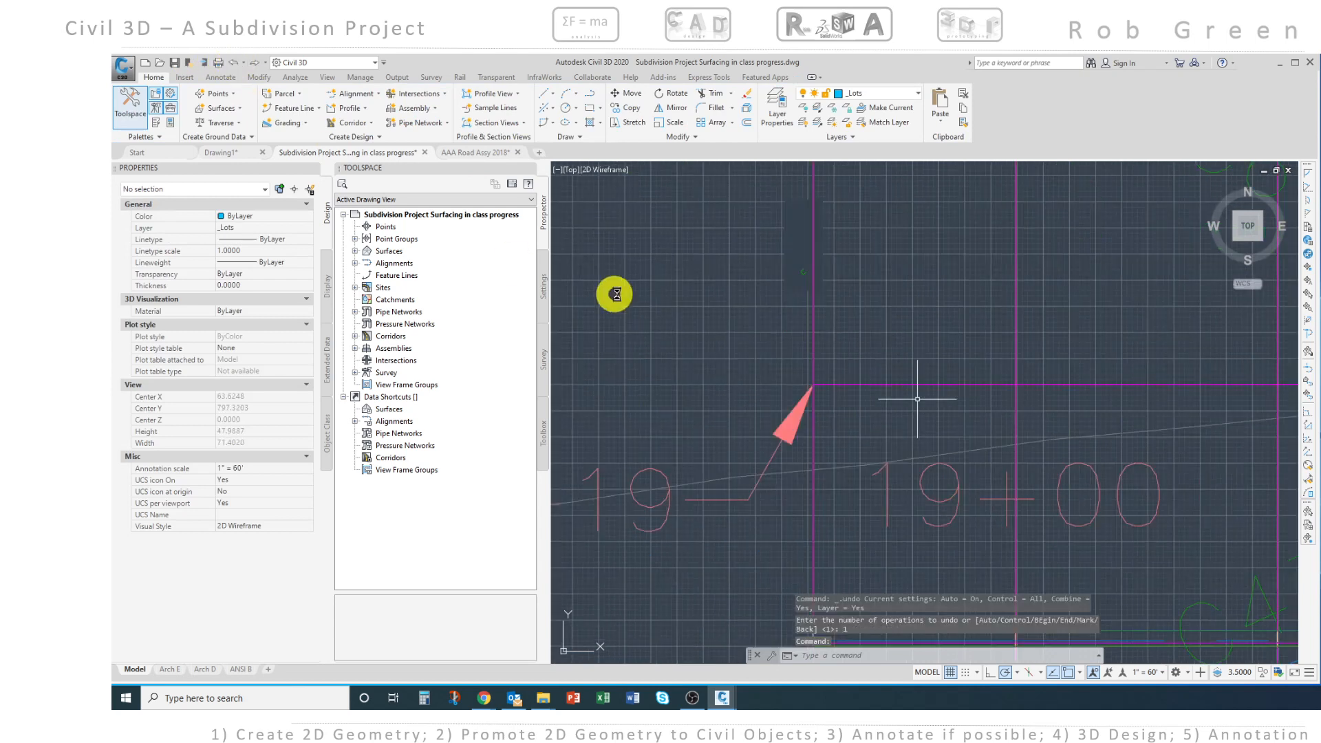
{"action": "scroll", "coordinate": [818, 376], "scroll_direction": "down", "scroll_amount": 4}
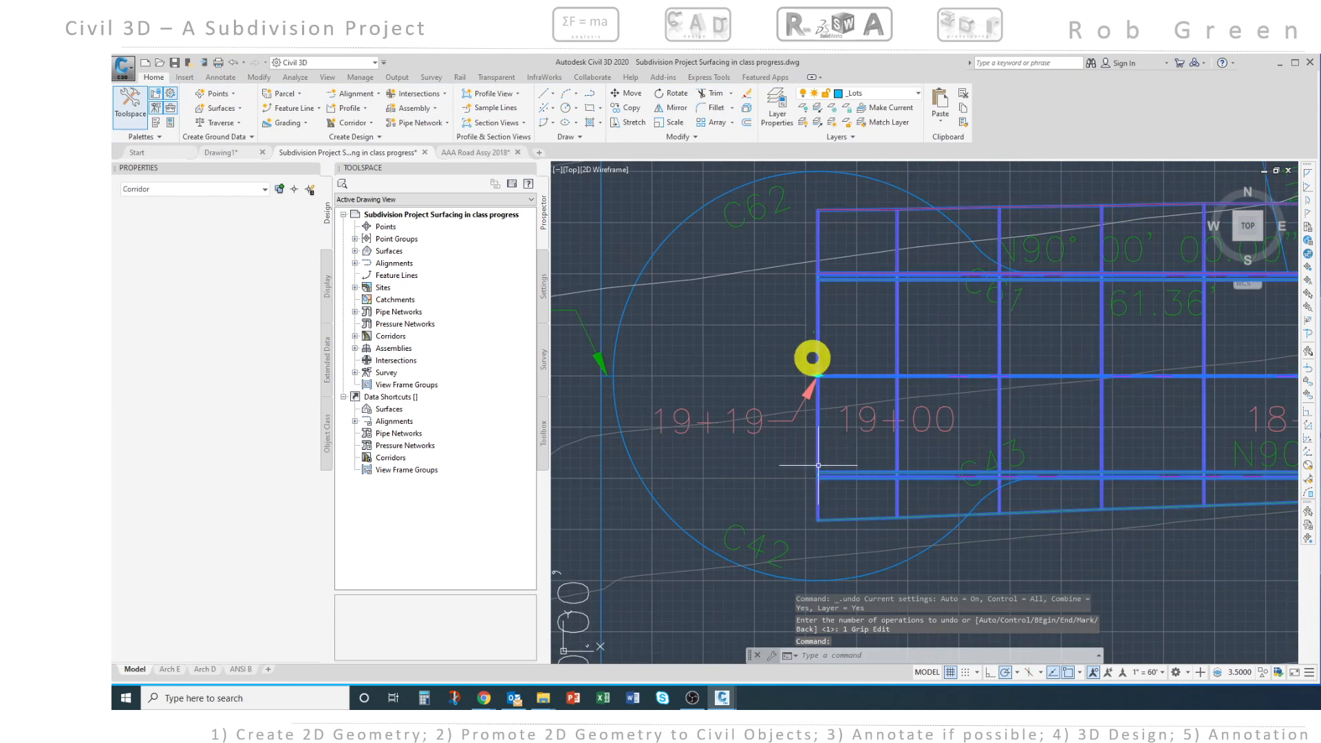
{"action": "left_click", "coordinate": [816, 376]}
{"action": "key", "text": "Escape"}
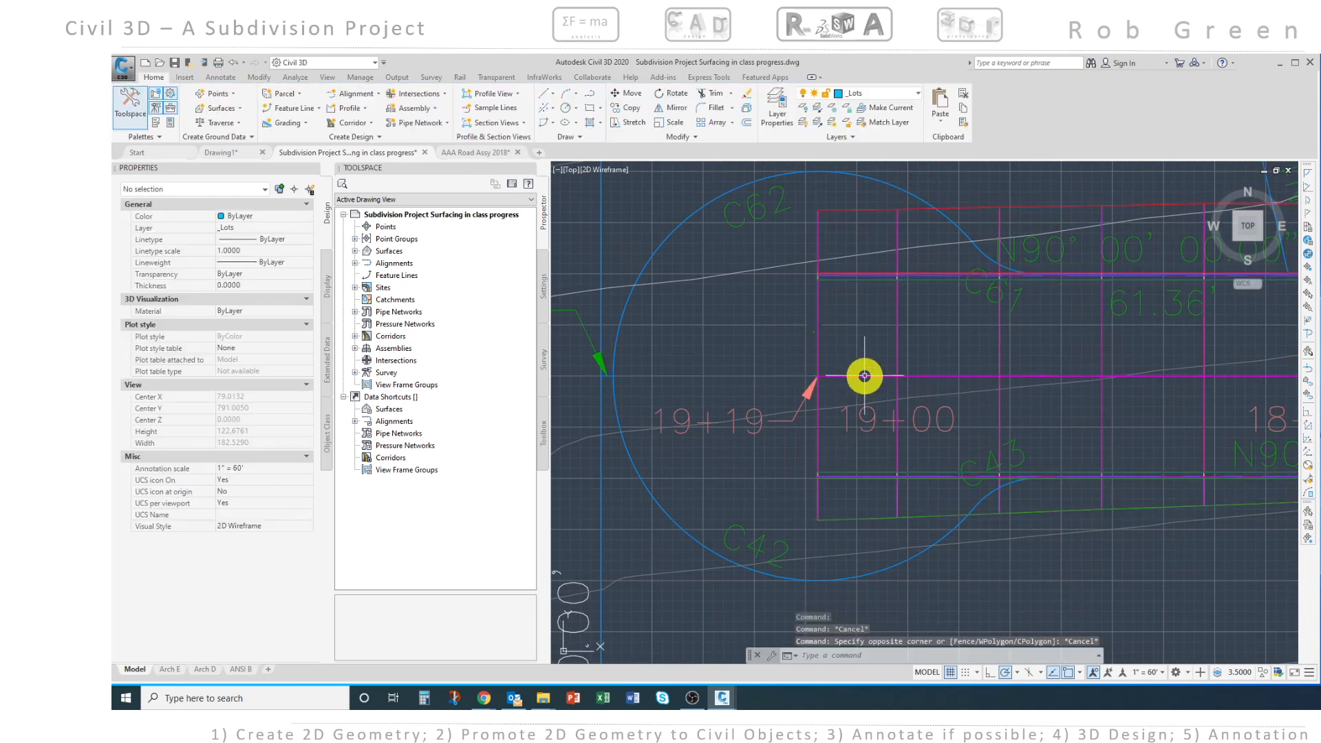
{"action": "left_click", "coordinate": [860, 377]}
{"action": "left_click", "coordinate": [813, 373]}
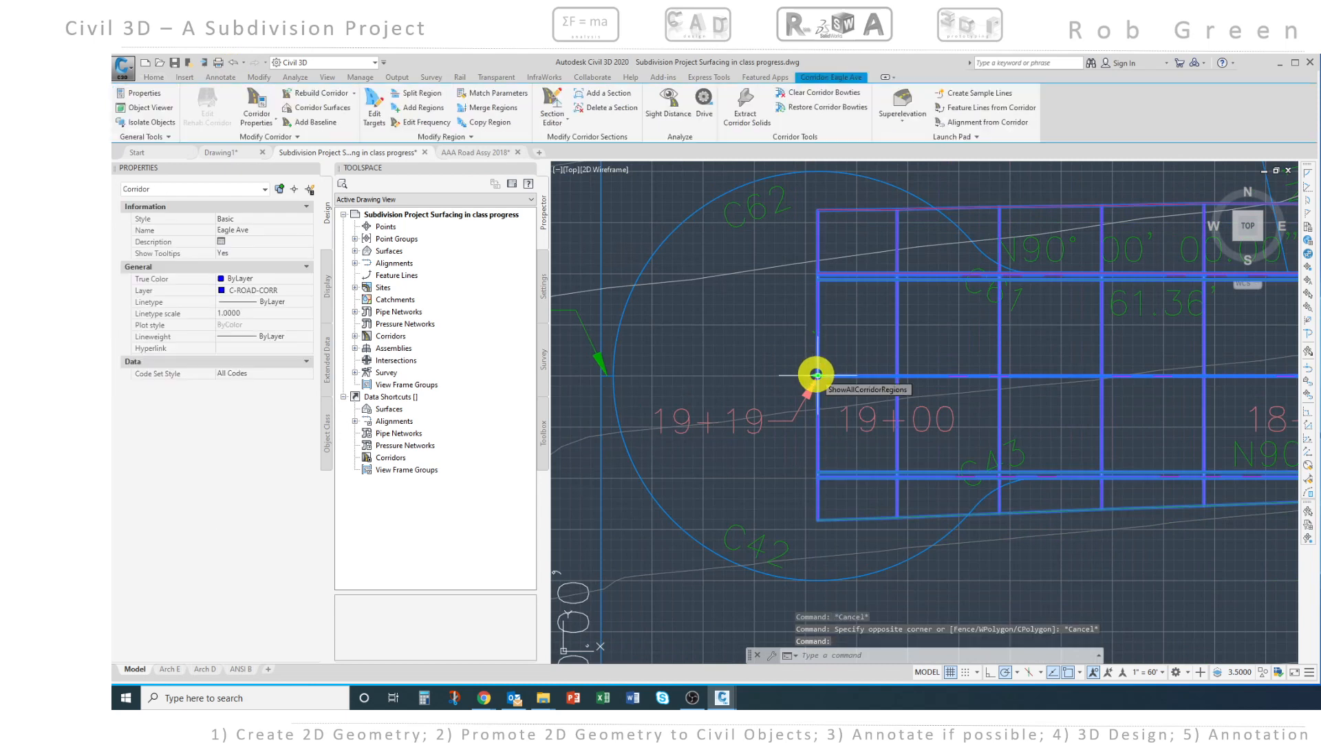
{"action": "left_click", "coordinate": [815, 374]}
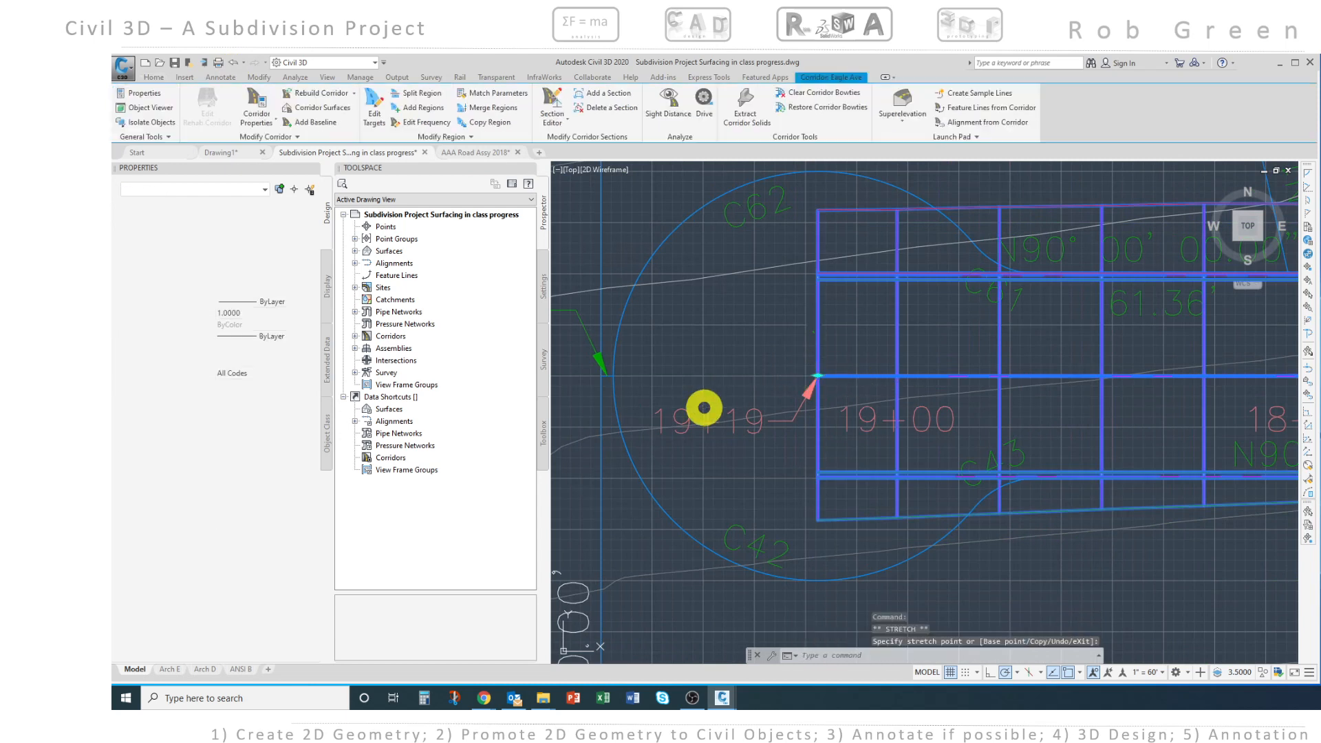
{"action": "key", "text": "Escape"}
{"action": "key", "text": "Escape"}
Compare the elevated Eagle Ave corridor with the flat cul-de-sac, alignments and lots below it, using the top and SW isometric views
{"action": "scroll", "coordinate": [704, 407], "scroll_direction": "down", "scroll_amount": 2}
{"action": "scroll", "coordinate": [704, 408], "scroll_direction": "down", "scroll_amount": 3}
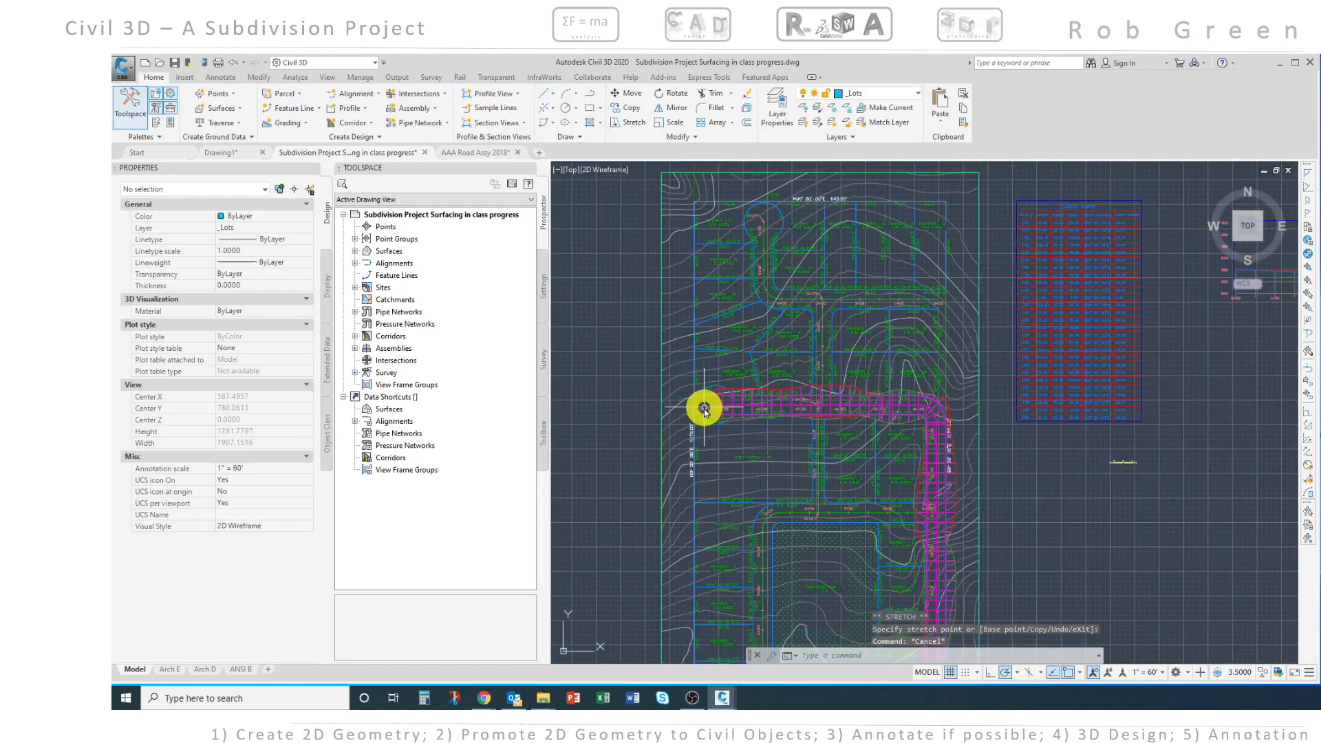
{"action": "scroll", "coordinate": [702, 407], "scroll_direction": "up", "scroll_amount": 6}
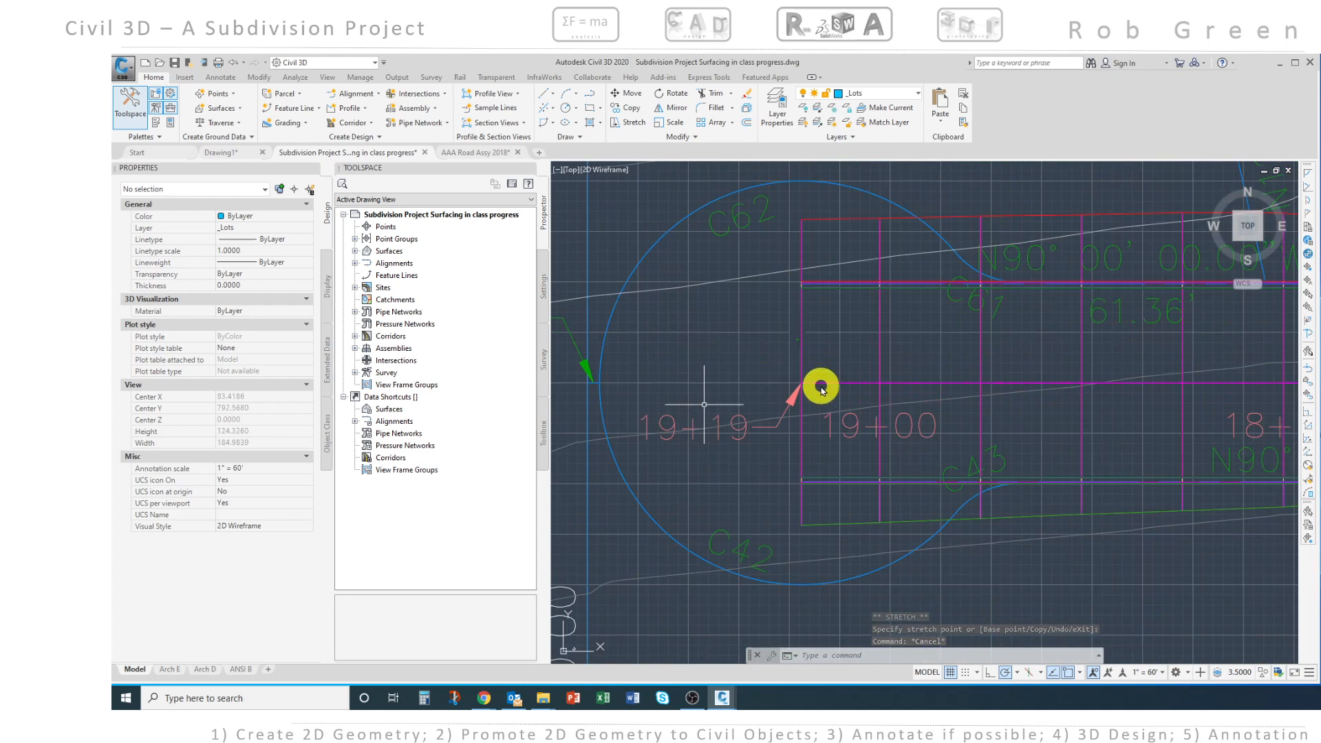
{"action": "scroll", "coordinate": [821, 388], "scroll_direction": "down", "scroll_amount": 10}
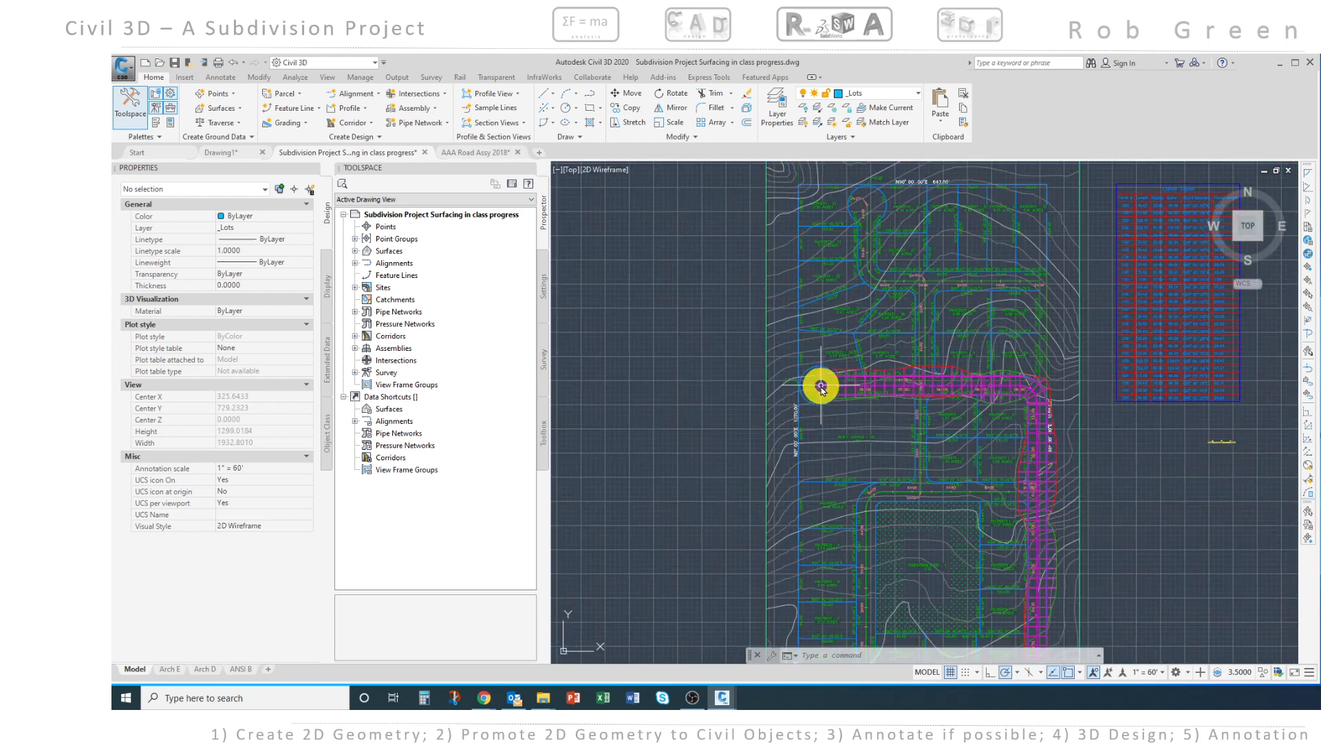
{"action": "left_click", "coordinate": [1237, 242]}
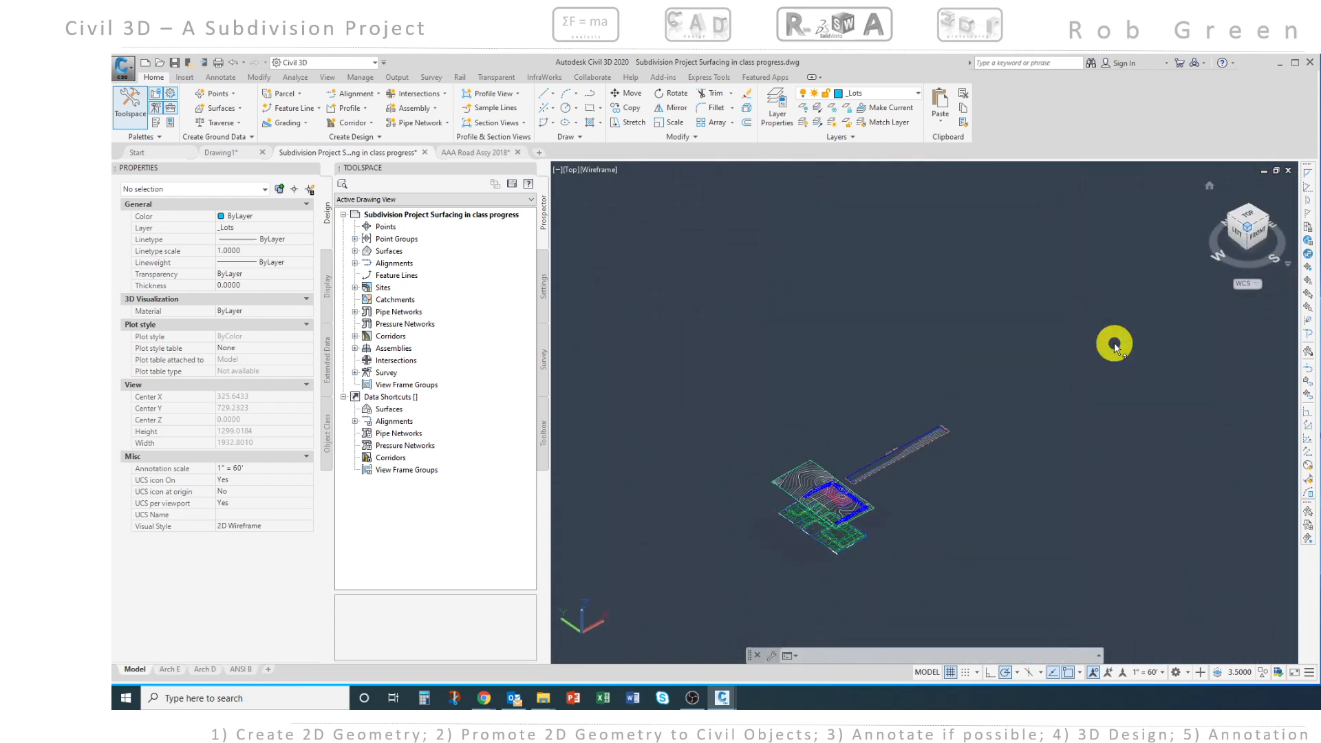
{"action": "scroll", "coordinate": [833, 513], "scroll_direction": "up", "scroll_amount": 5}
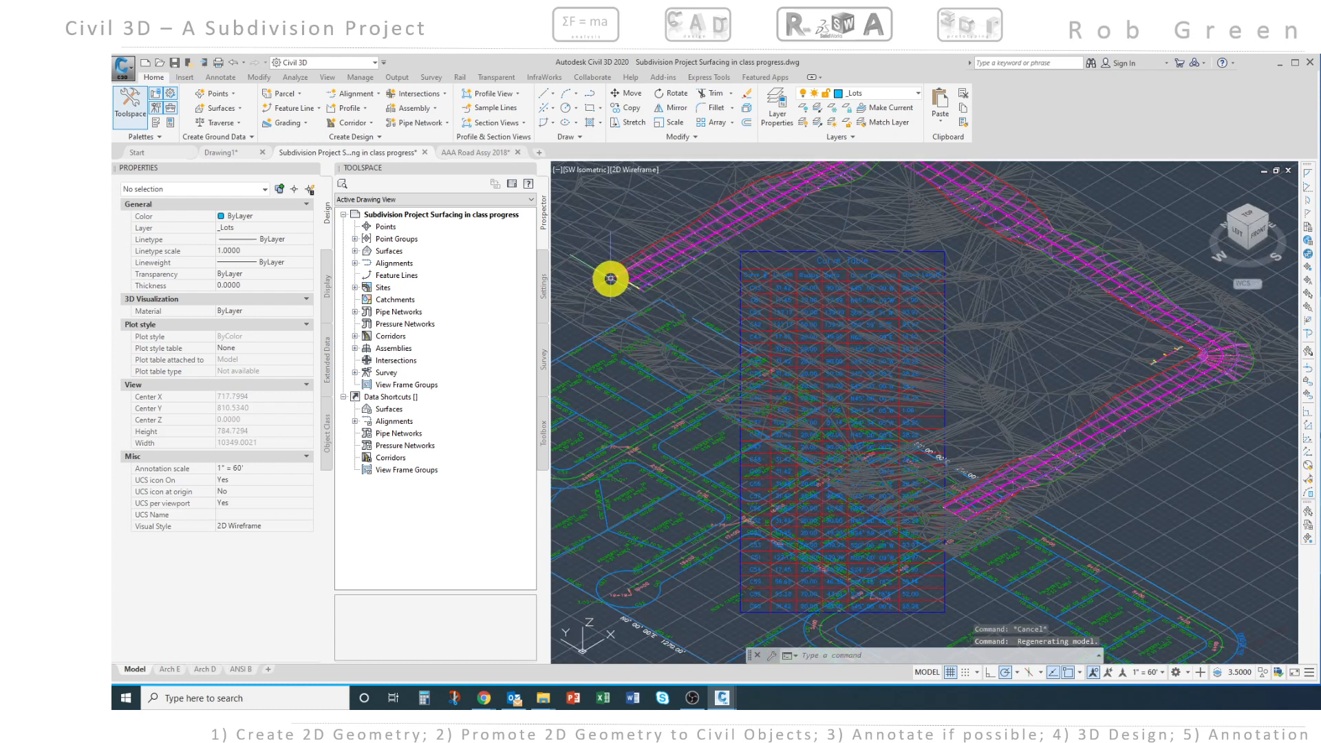
{"action": "scroll", "coordinate": [612, 593], "scroll_direction": "up", "scroll_amount": 6}
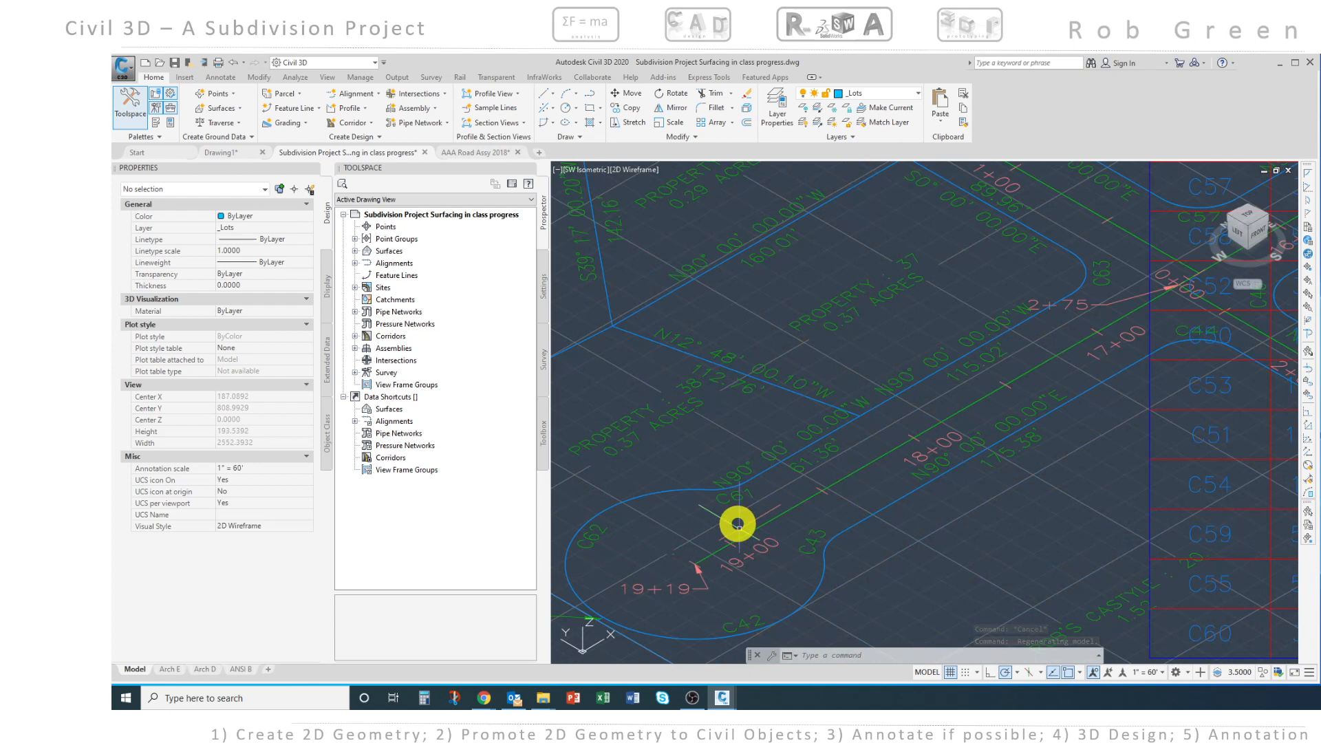
{"action": "scroll", "coordinate": [696, 563], "scroll_direction": "down", "scroll_amount": 8}
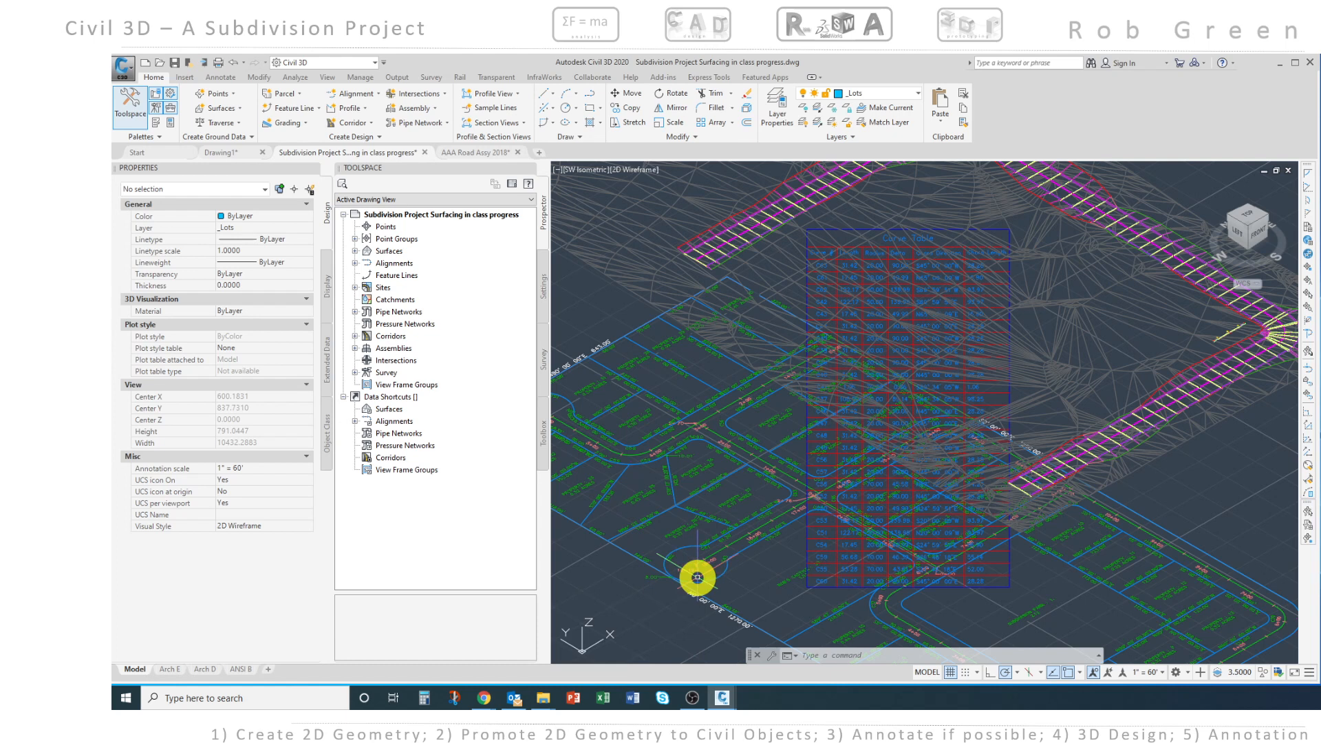
{"action": "left_click", "coordinate": [817, 543]}
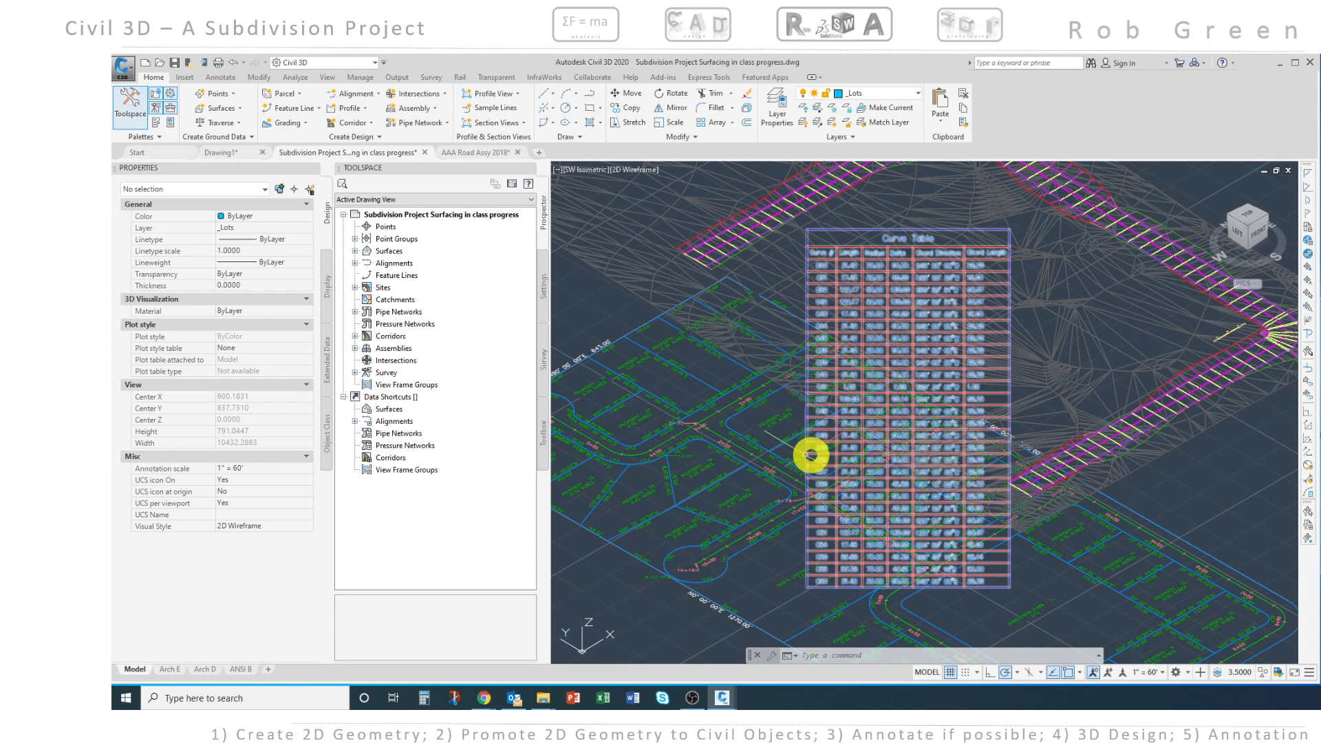
{"action": "mouse_move", "coordinate": [685, 310]}
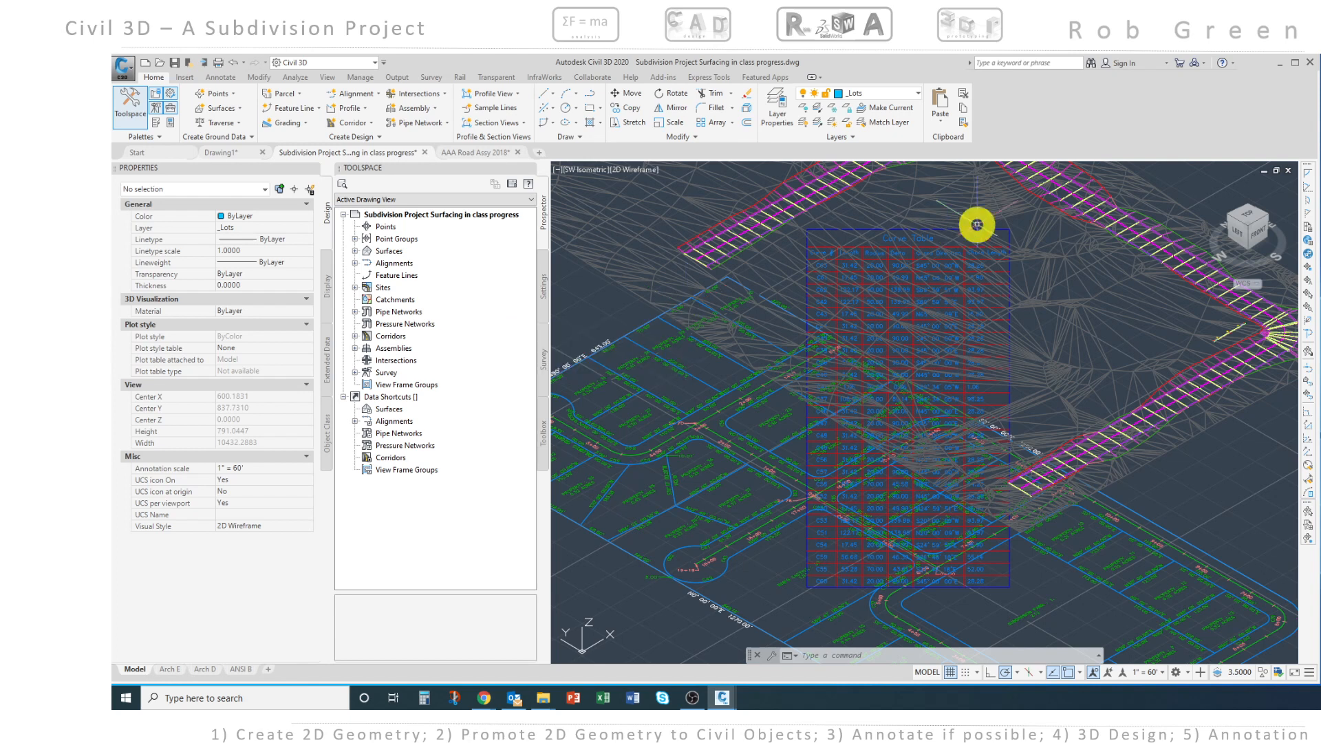
In the top view, select the Eagle Ave corridor along the subdivision's southern road and open its corridor surface settings
{"action": "left_click", "coordinate": [1249, 219]}
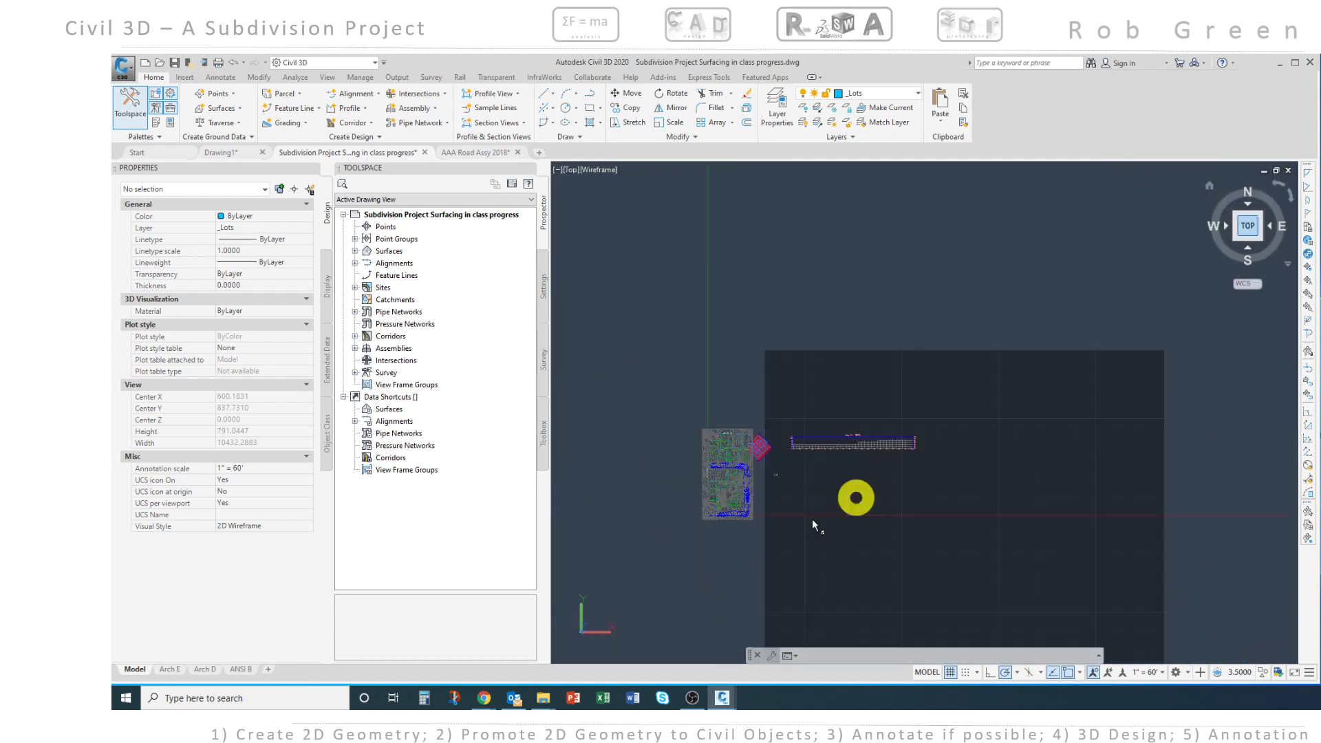
{"action": "scroll", "coordinate": [760, 528], "scroll_direction": "up", "scroll_amount": 10}
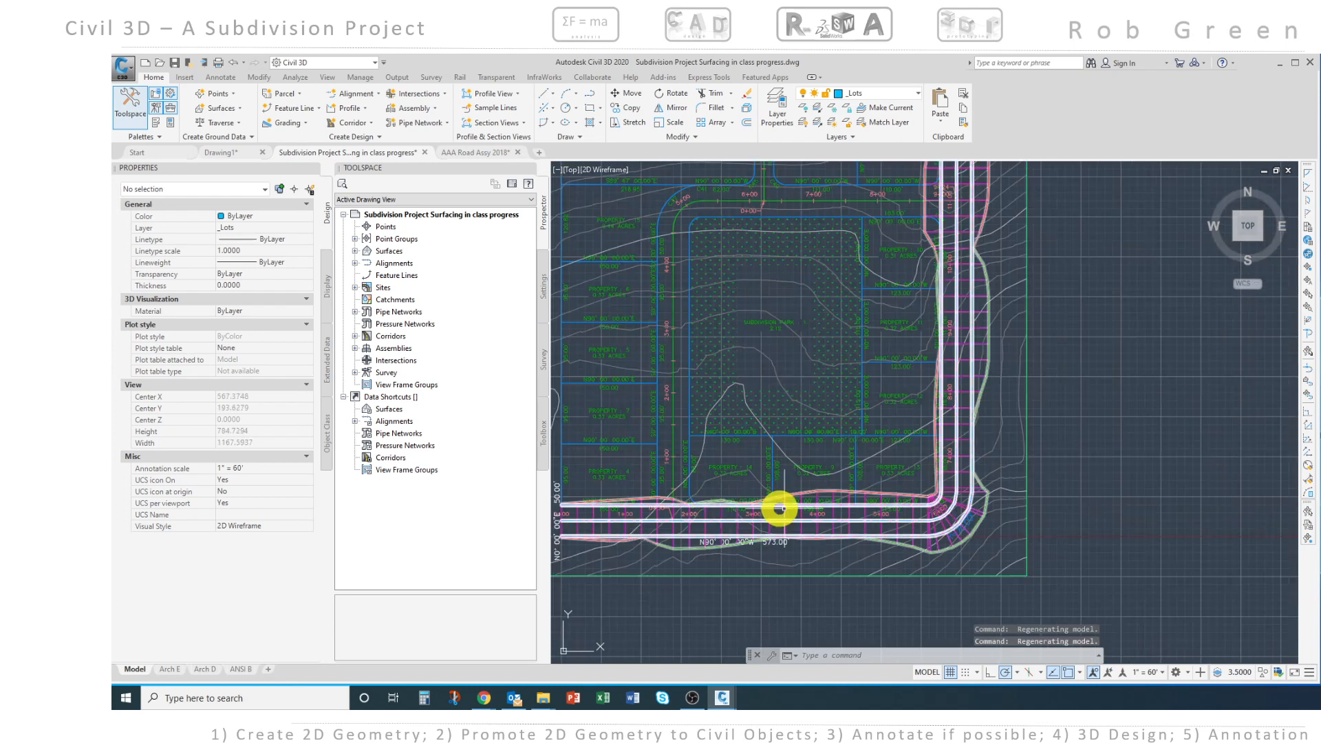
{"action": "left_click", "coordinate": [860, 506]}
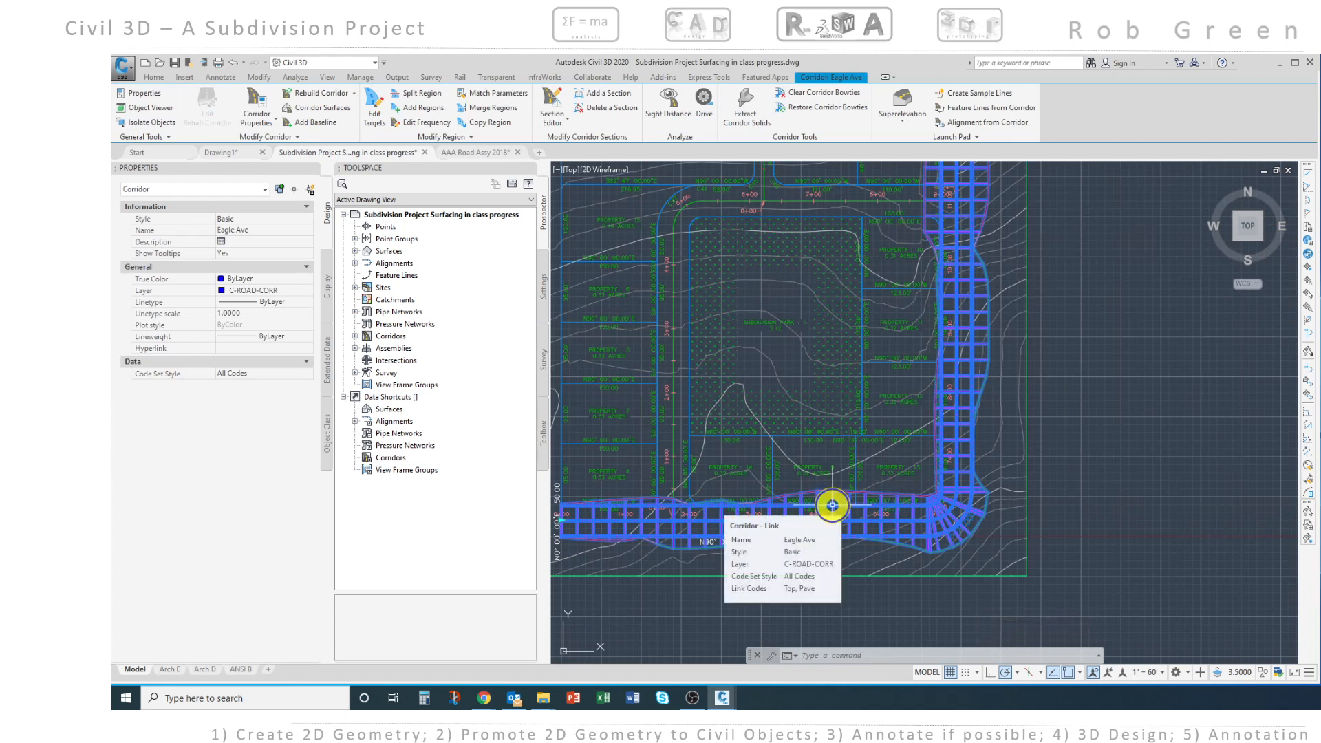
{"action": "right_click", "coordinate": [833, 506]}
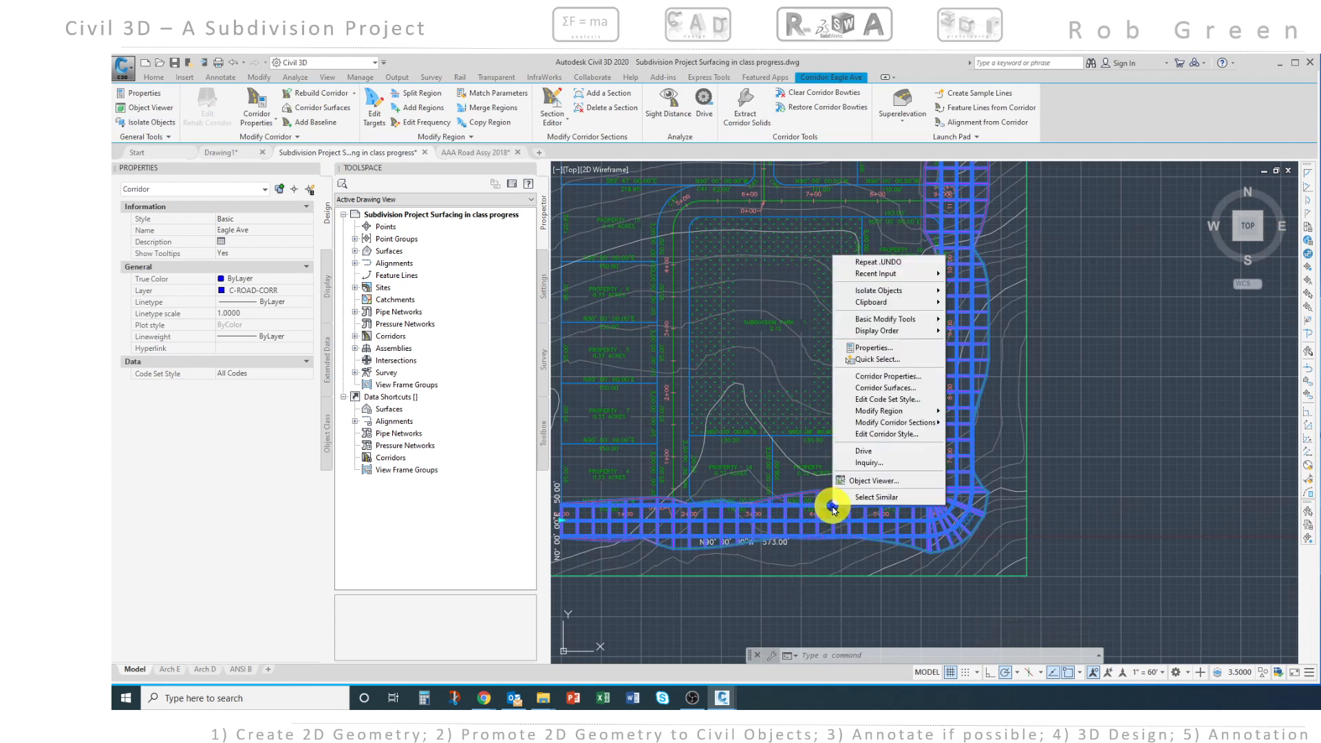
{"action": "left_click", "coordinate": [888, 390]}
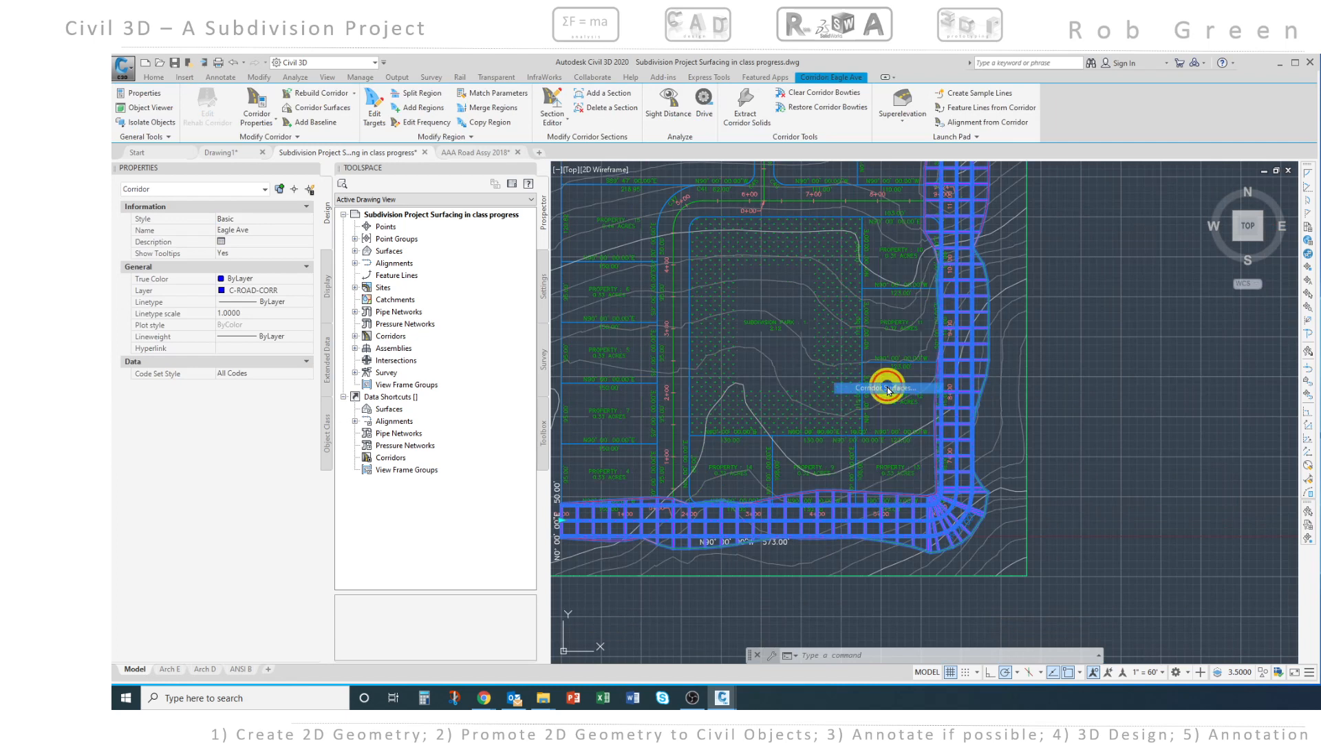
{"action": "left_click_drag", "start_coordinate": [1016, 234], "coordinate": [707, 254]}
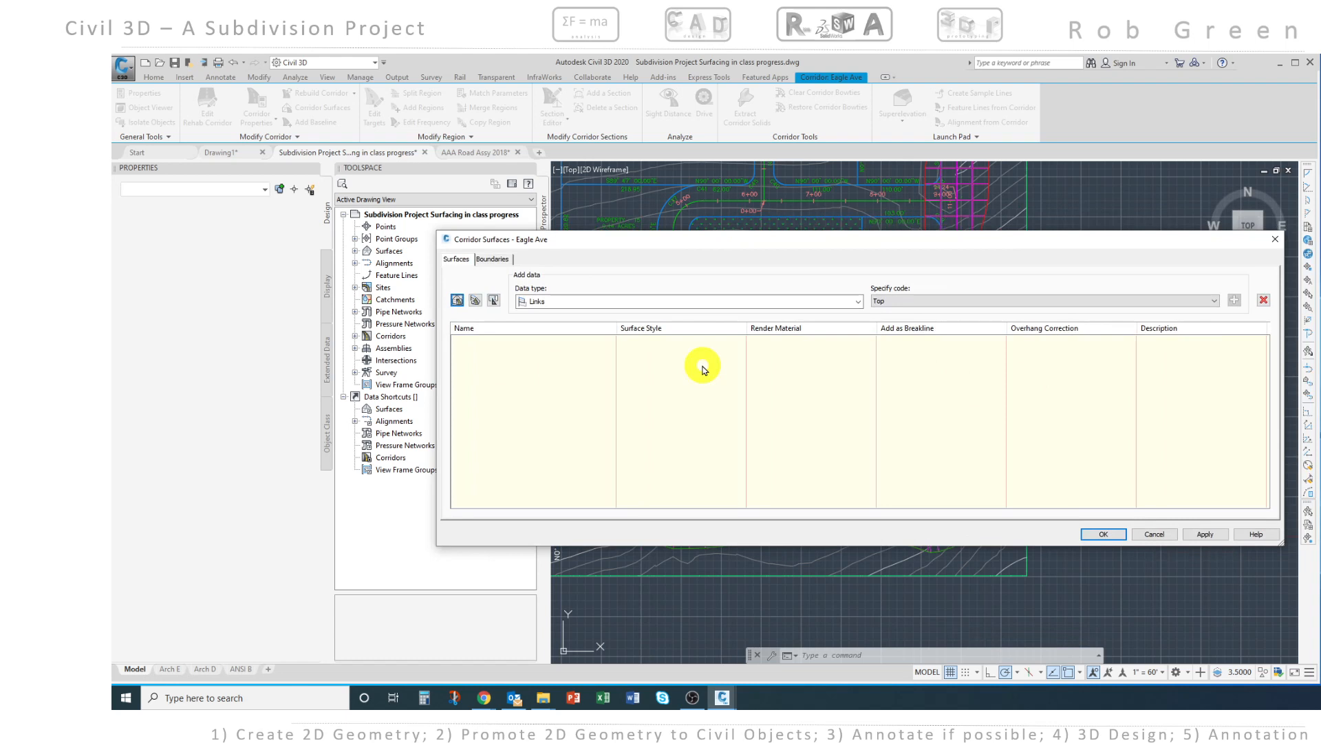
{"action": "left_click_drag", "start_coordinate": [674, 247], "coordinate": [576, 267]}
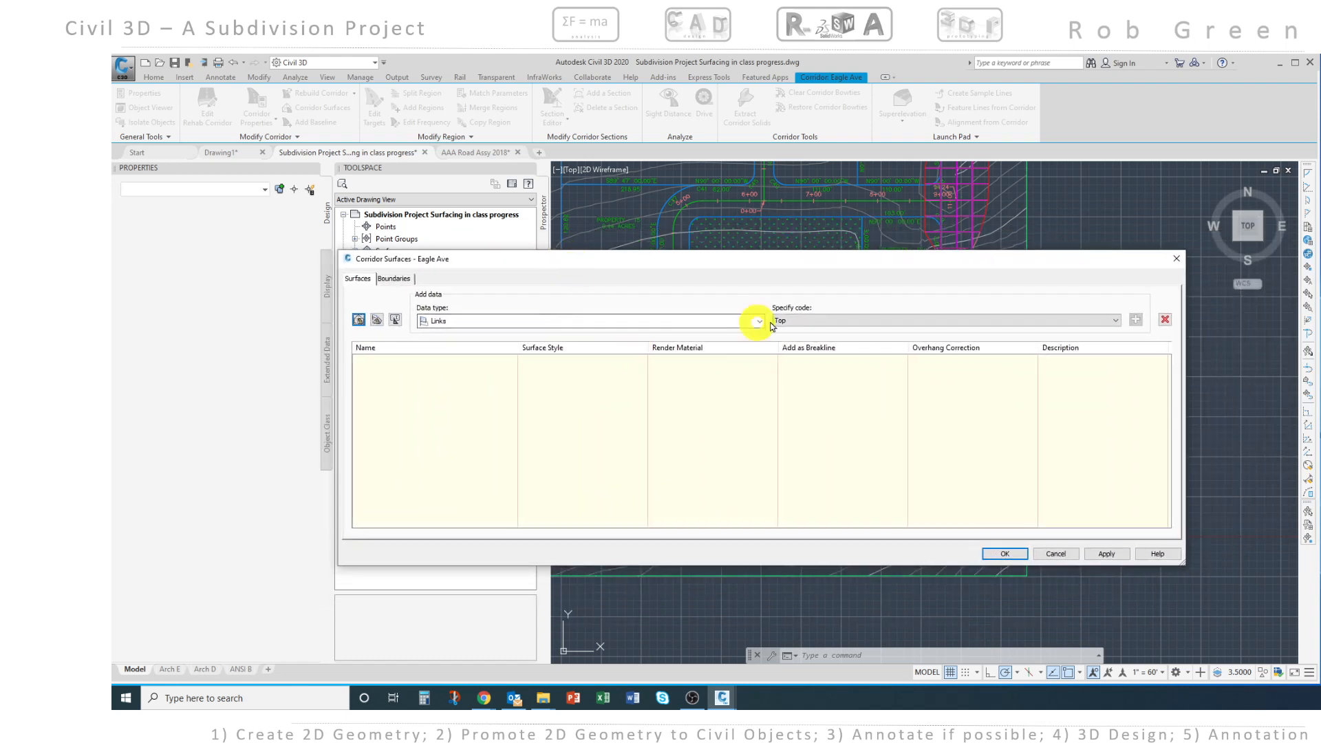
Specify Links data with the Base code, create a corridor surface, and set its overhang correction to Bottom Links
{"action": "left_click", "coordinate": [802, 321]}
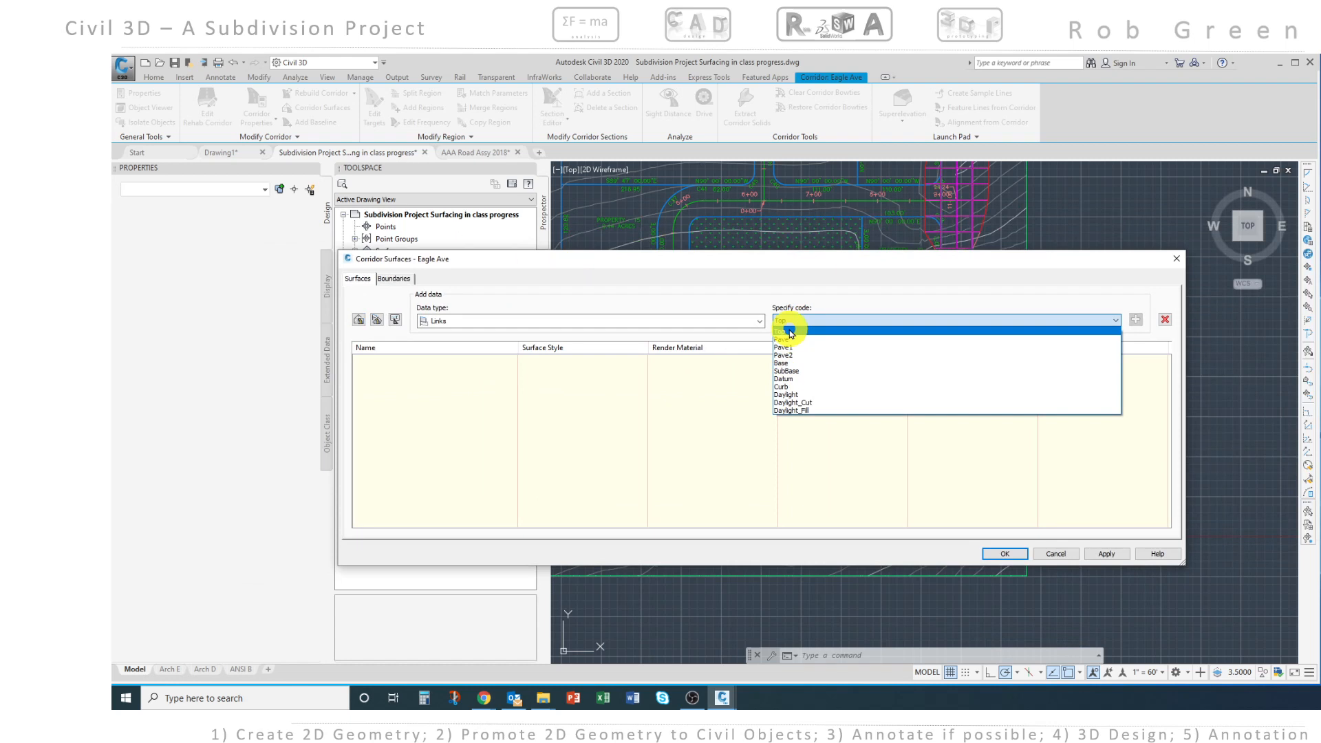
{"action": "left_click", "coordinate": [783, 365]}
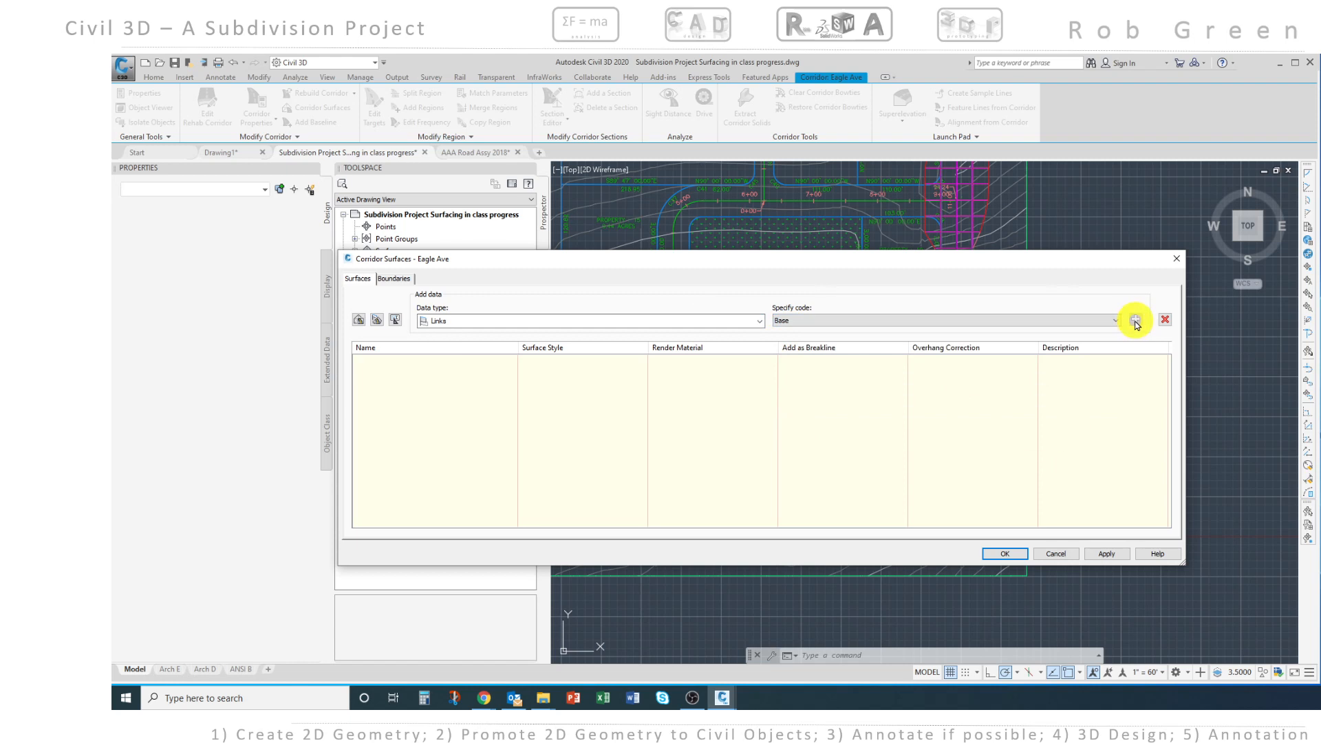
{"action": "left_click", "coordinate": [758, 322]}
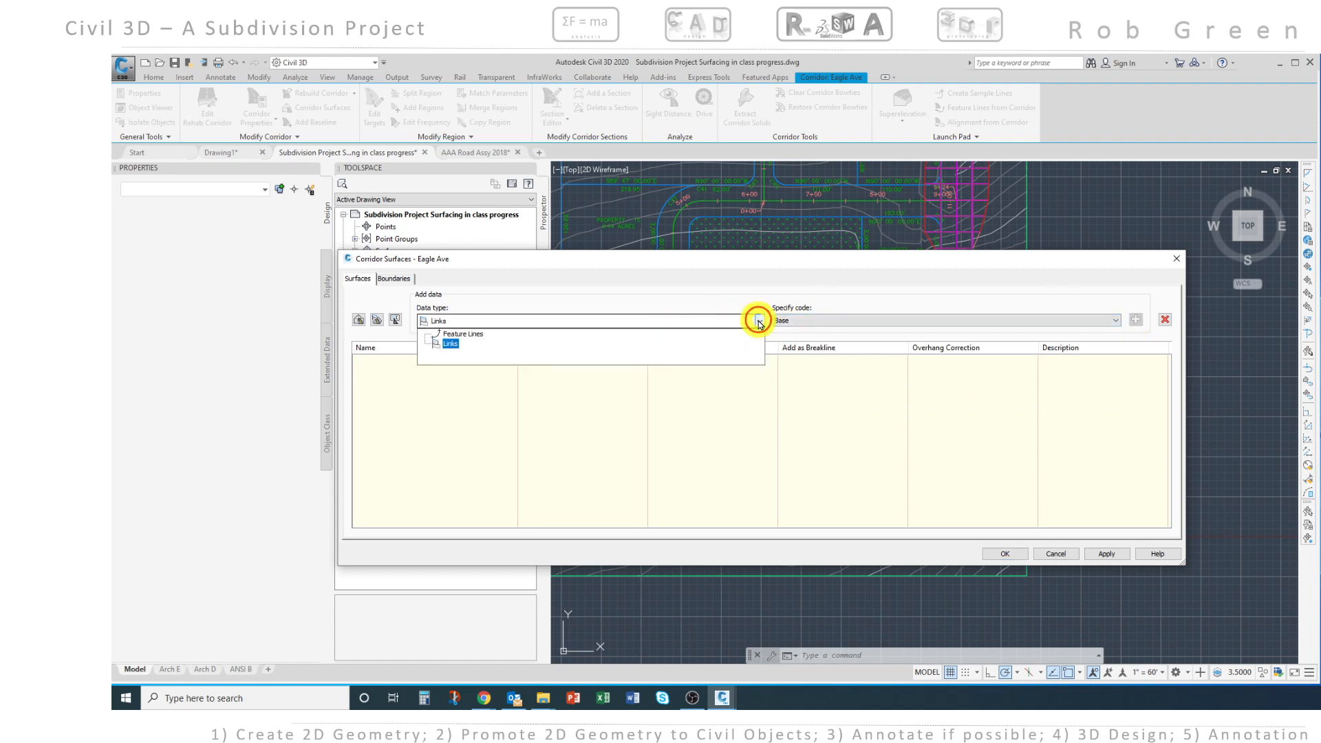
{"action": "left_click", "coordinate": [759, 322]}
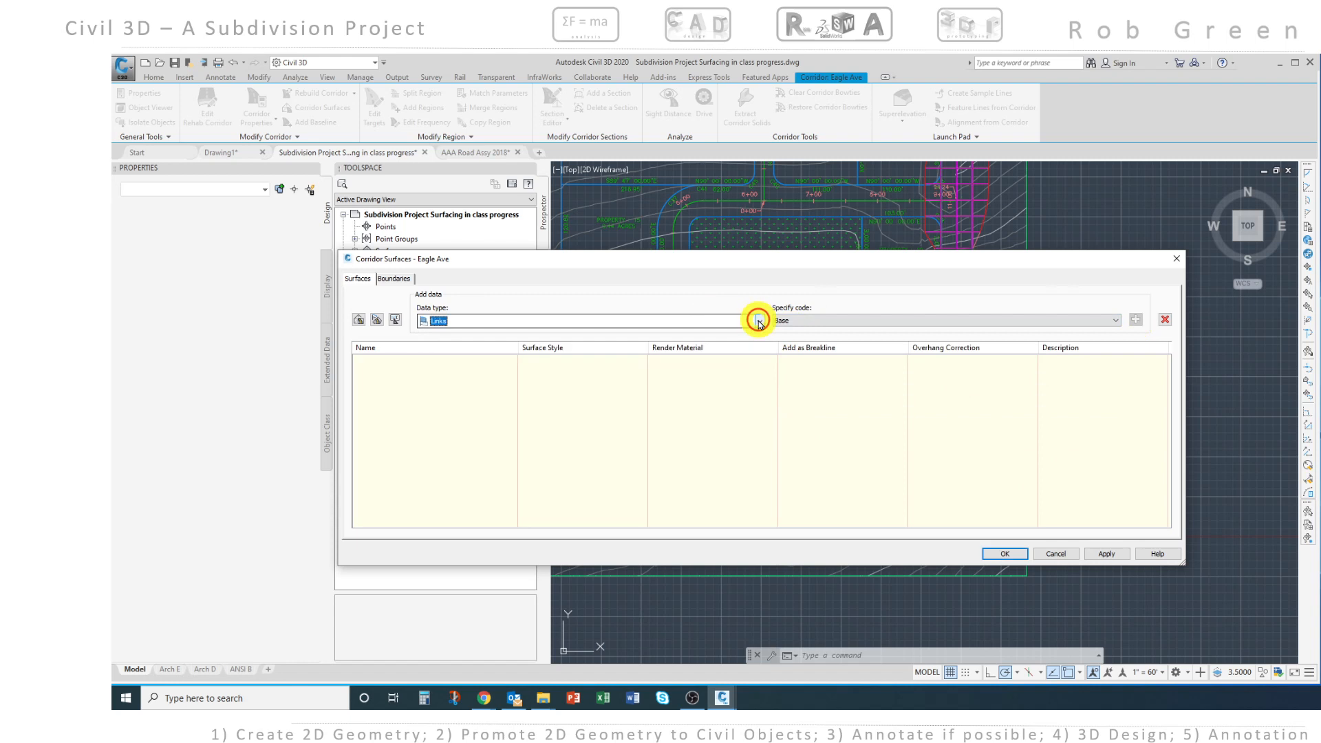
{"action": "left_click", "coordinate": [357, 321]}
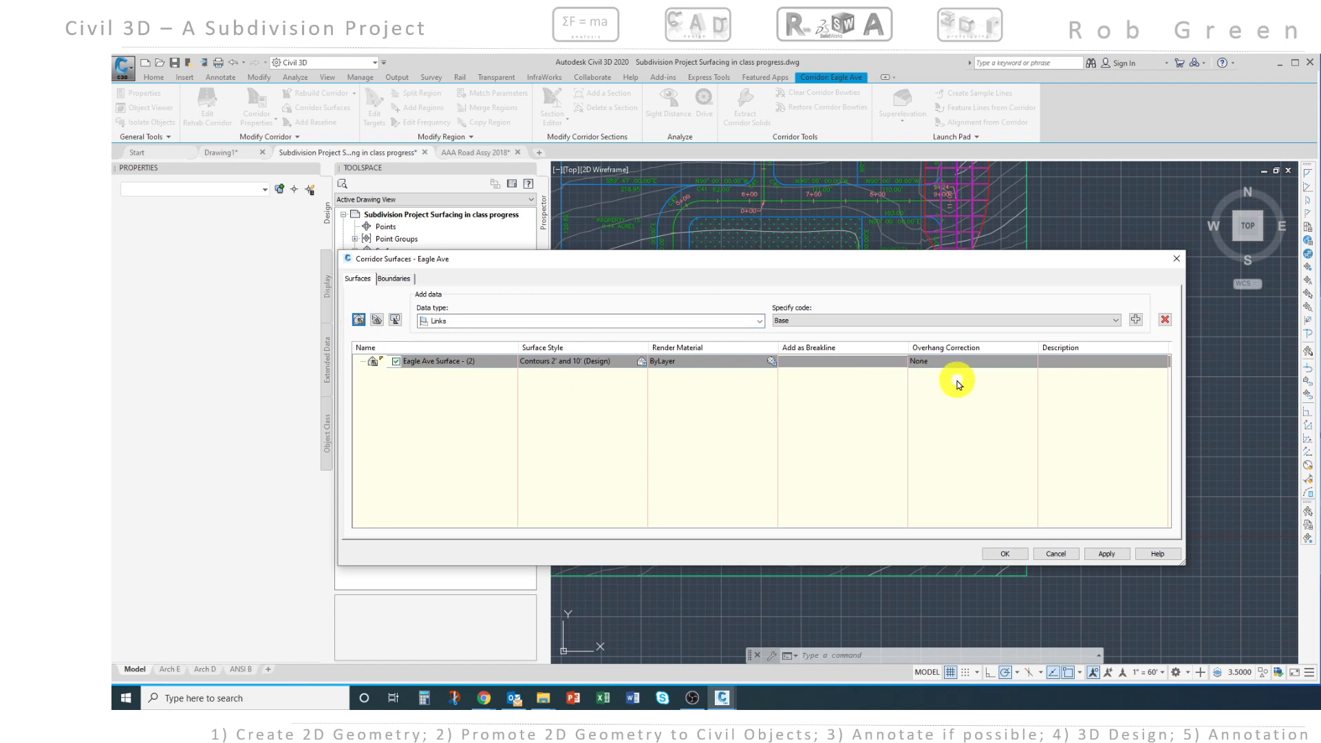
{"action": "left_click", "coordinate": [975, 363]}
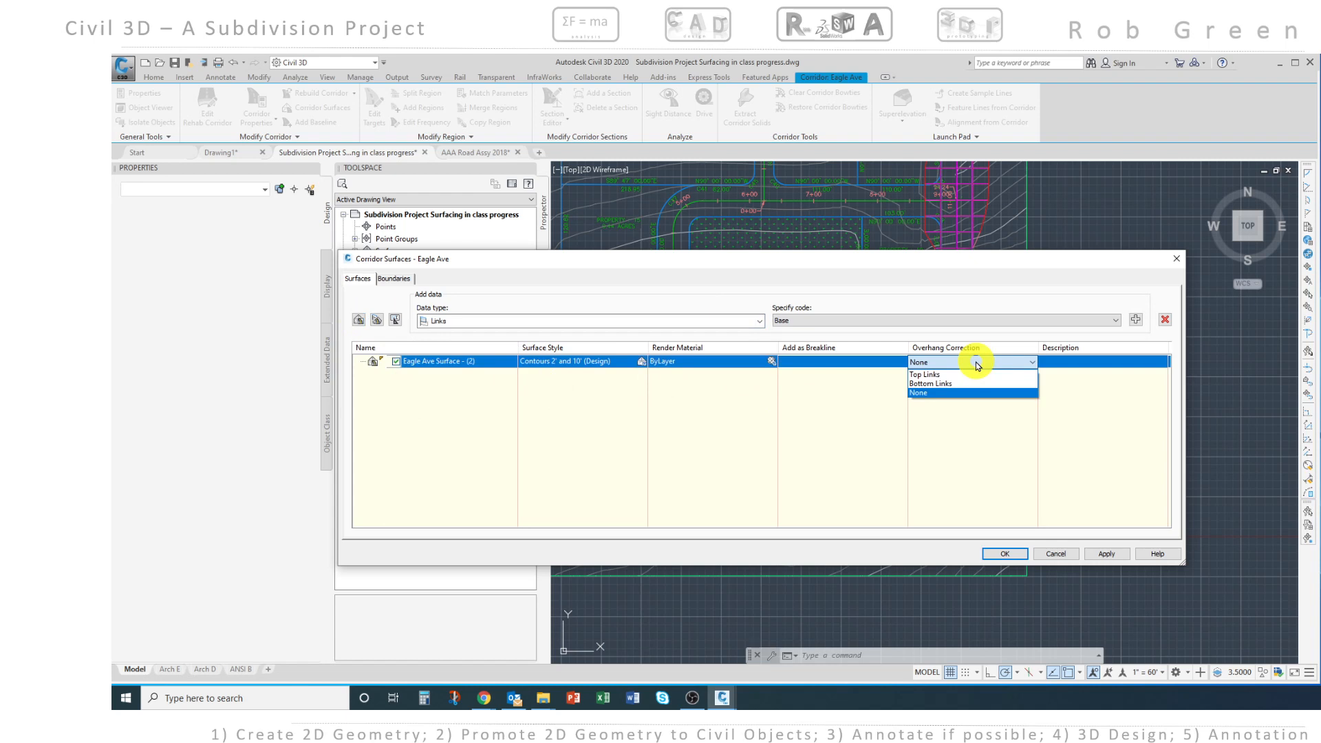
{"action": "left_click", "coordinate": [946, 386]}
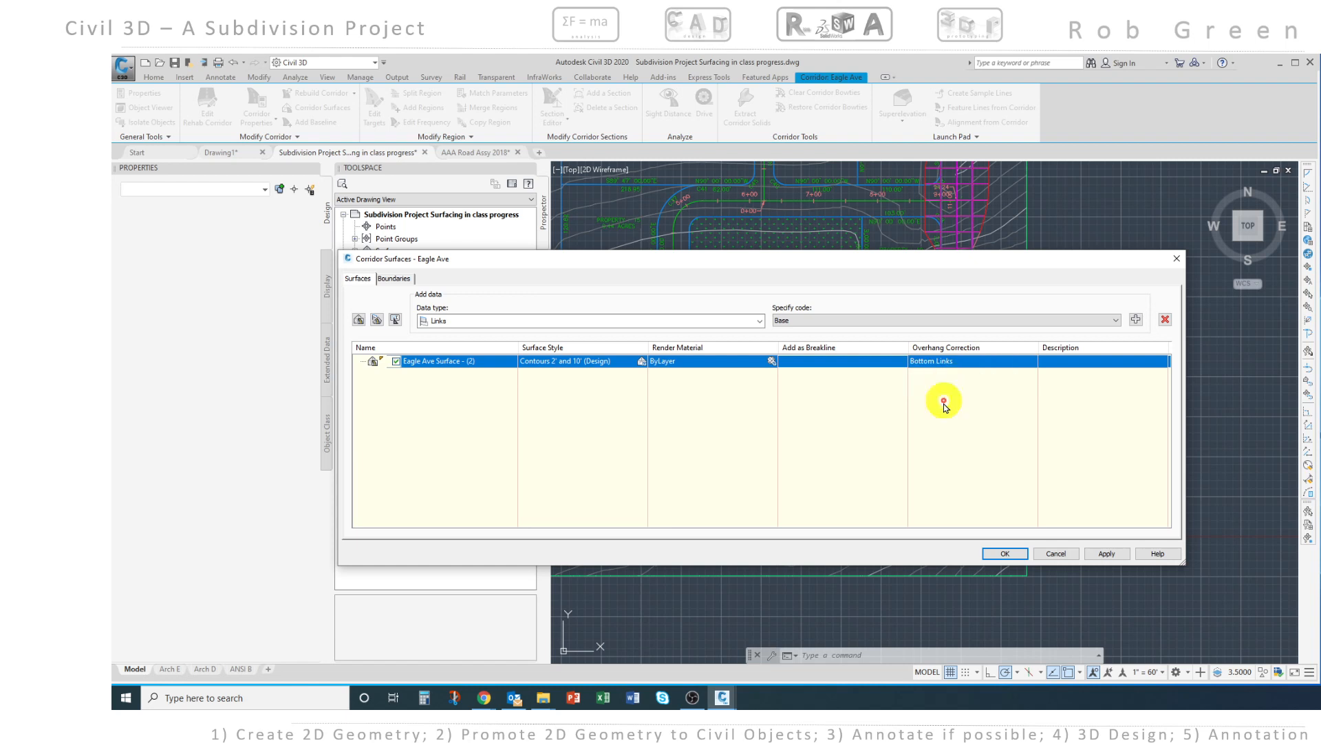
Check the new surface's boundary definitions, accept the corridor surface settings and rebuild the Eagle Ave corridor
{"action": "left_click", "coordinate": [388, 280]}
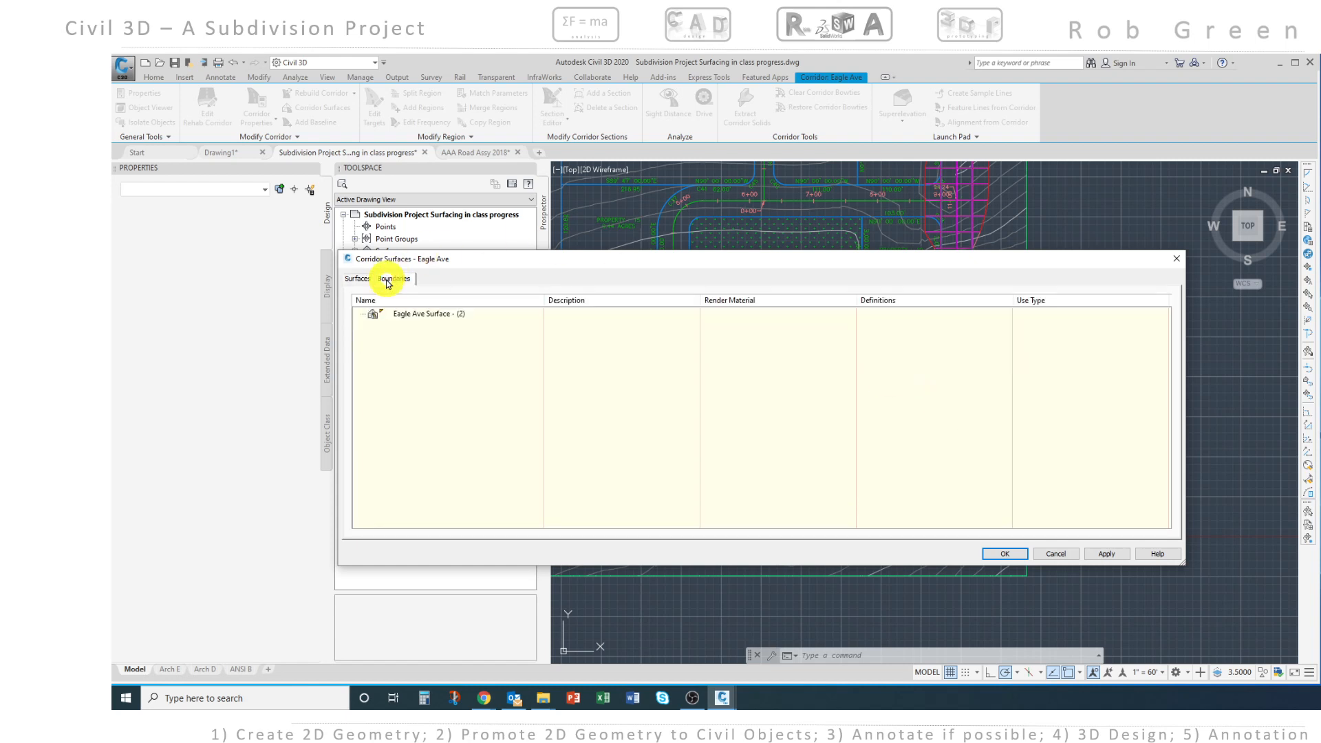
{"action": "left_click", "coordinate": [413, 315]}
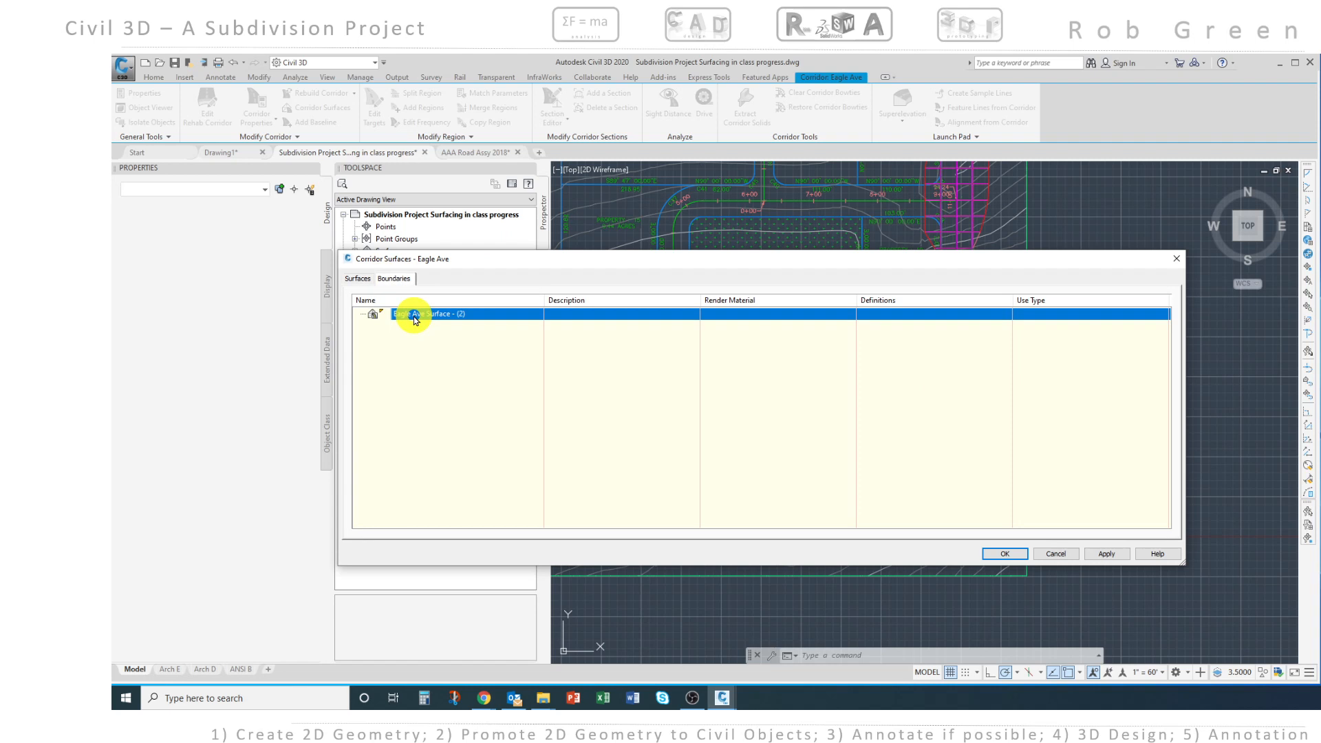
{"action": "left_click", "coordinate": [358, 278]}
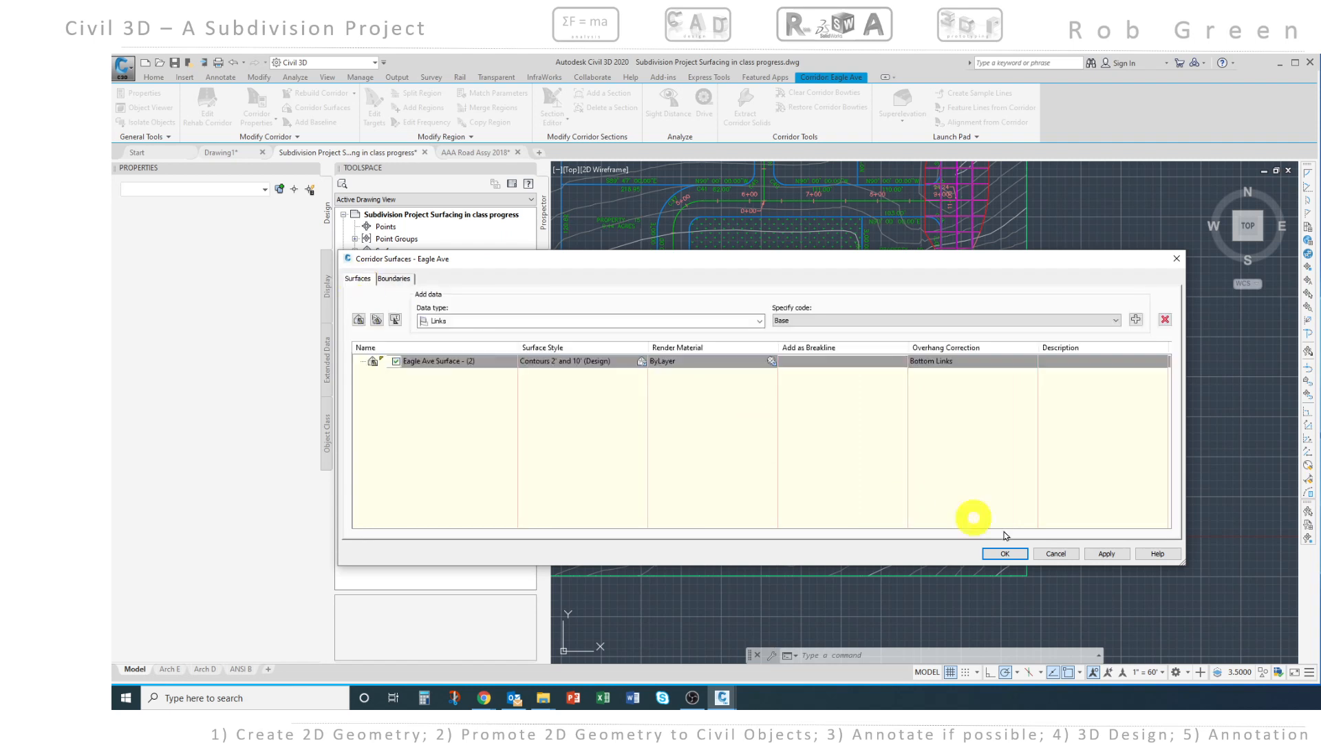
{"action": "left_click", "coordinate": [1000, 555]}
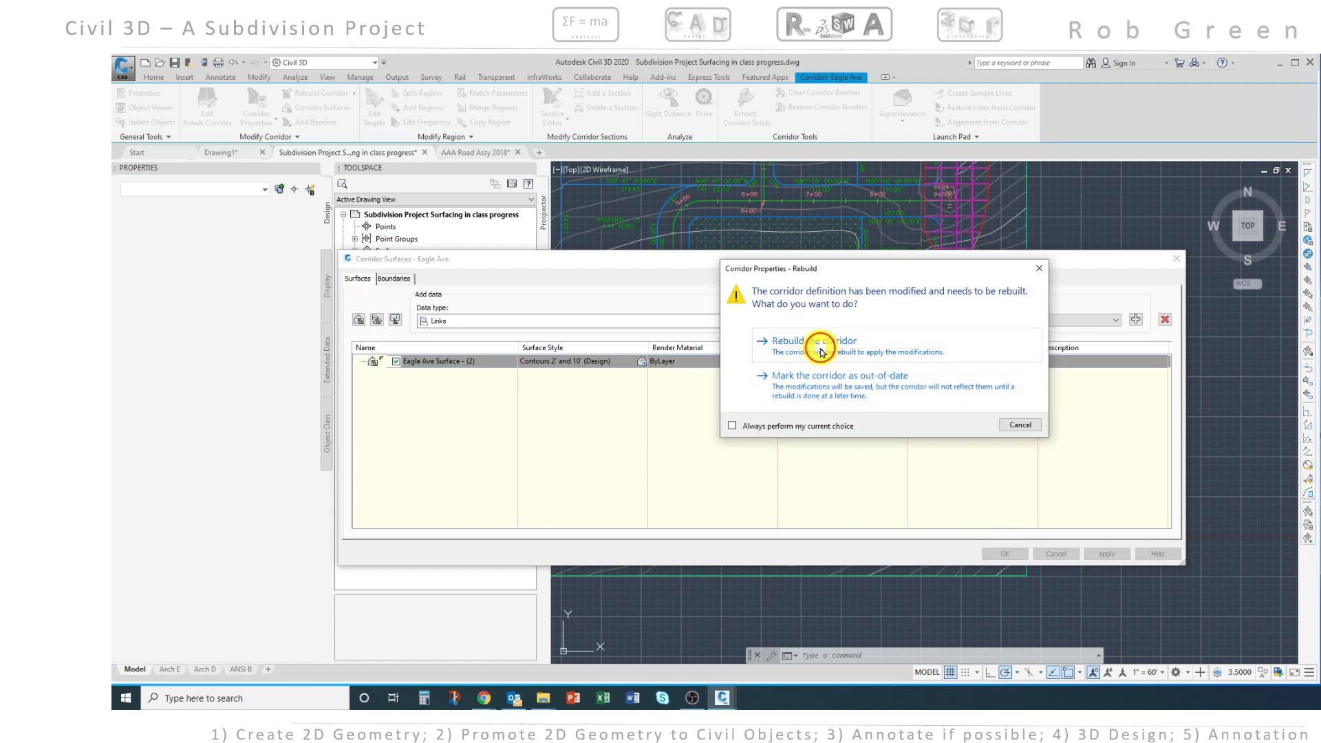
{"action": "left_click", "coordinate": [815, 342]}
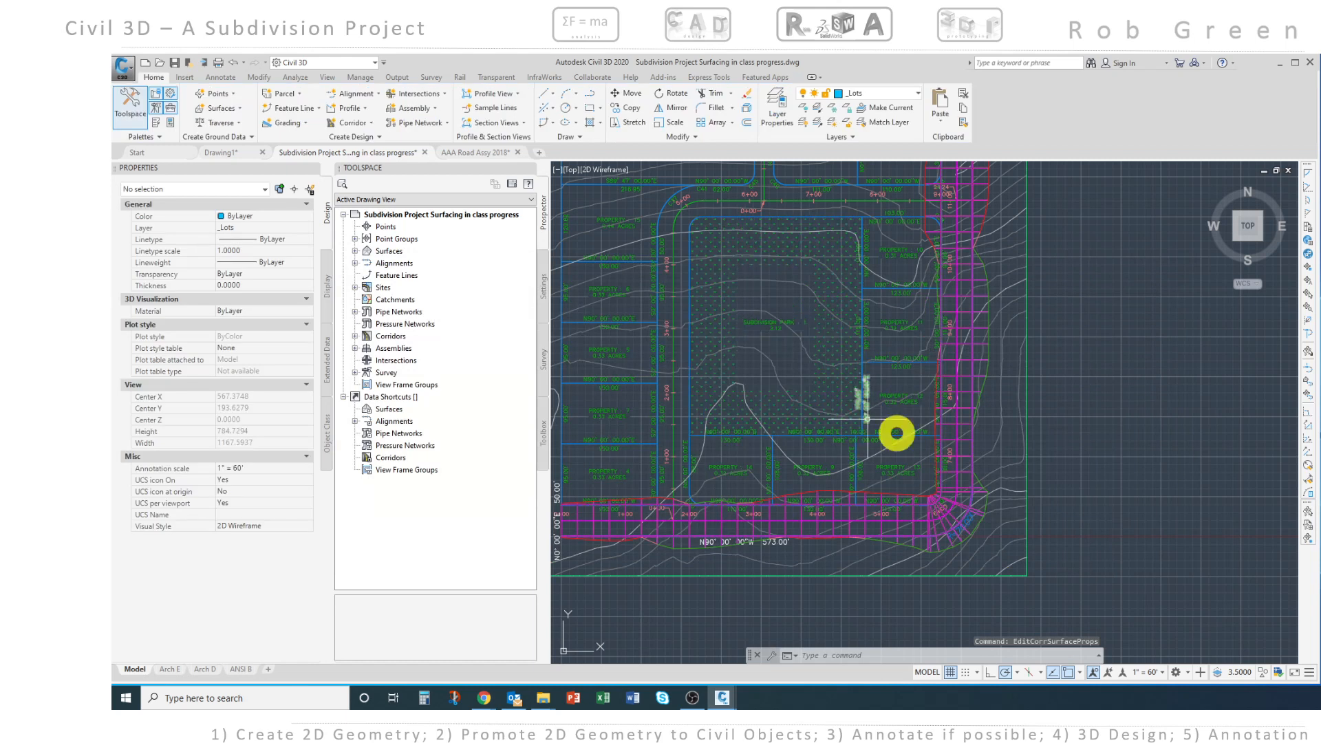
List the drawing's surfaces and show the available surface creation commands
{"action": "mouse_move", "coordinate": [969, 437]}
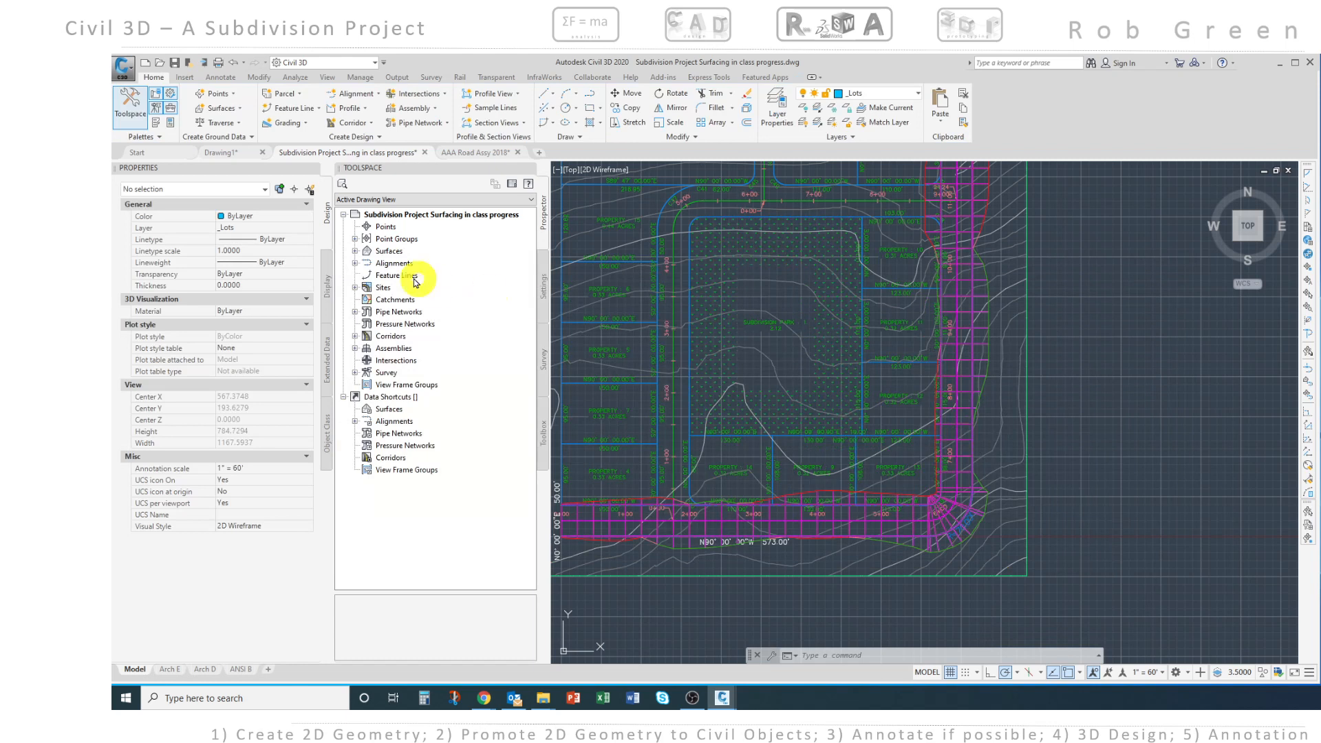
{"action": "left_click", "coordinate": [355, 253]}
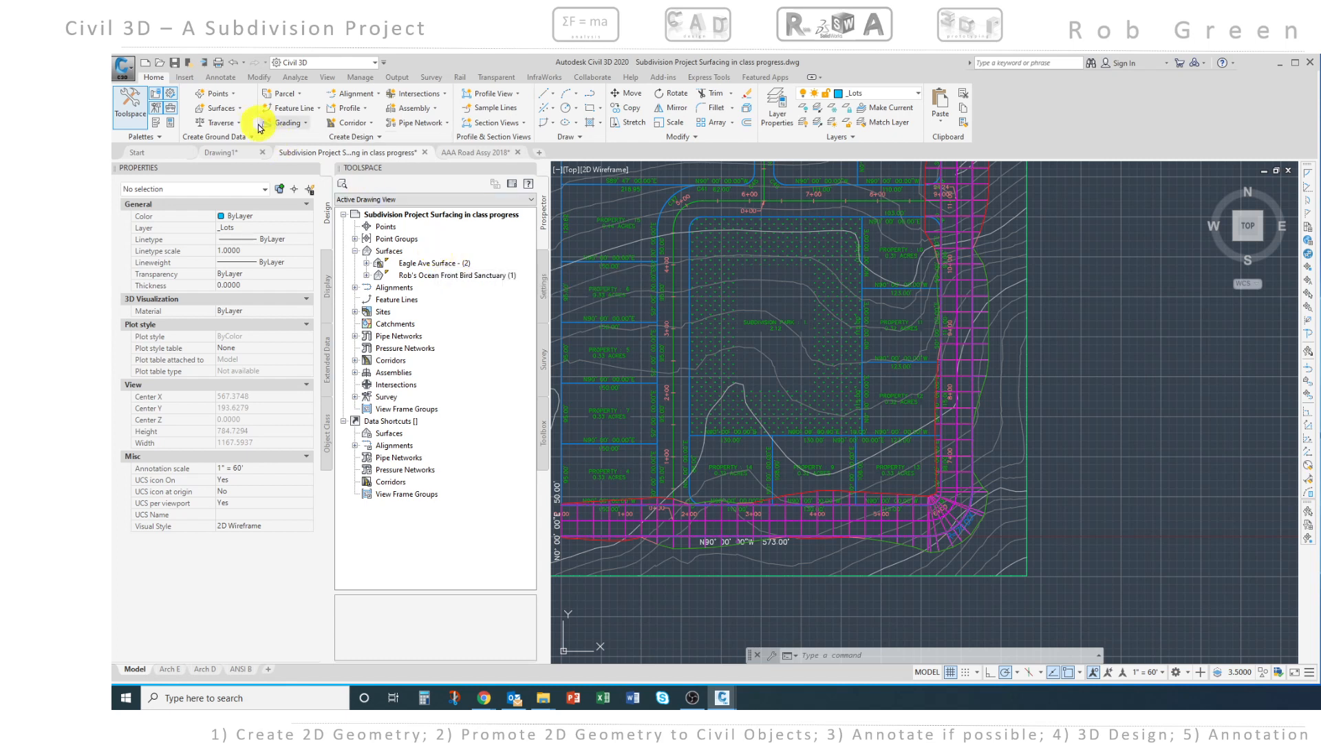
{"action": "left_click", "coordinate": [240, 110]}
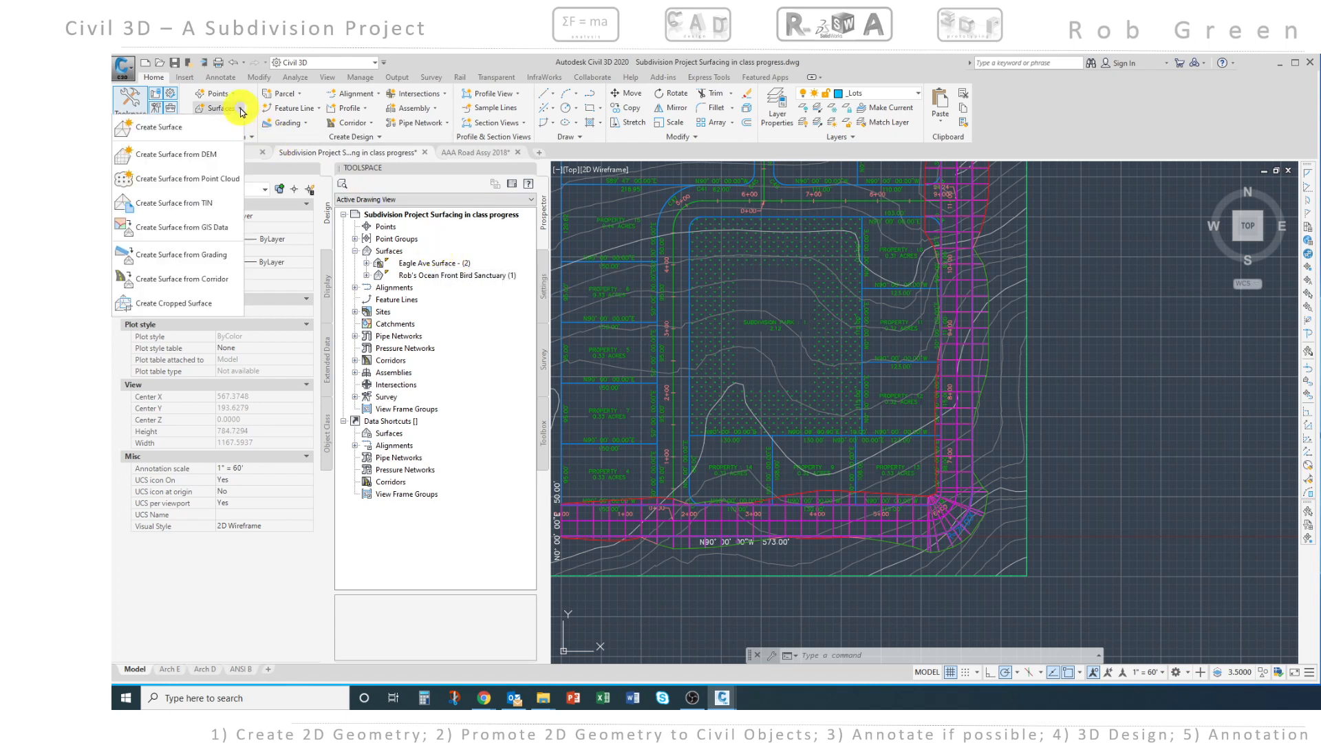